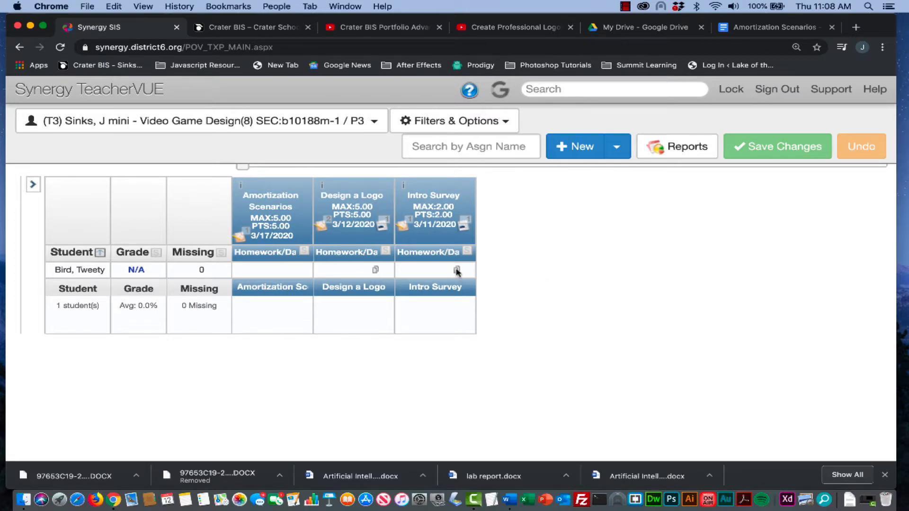
- Open the Assignment Drop Box Grader for the Intro Survey assignment
mouse_move(457, 273)
key("super+minus")
key("super+minus")
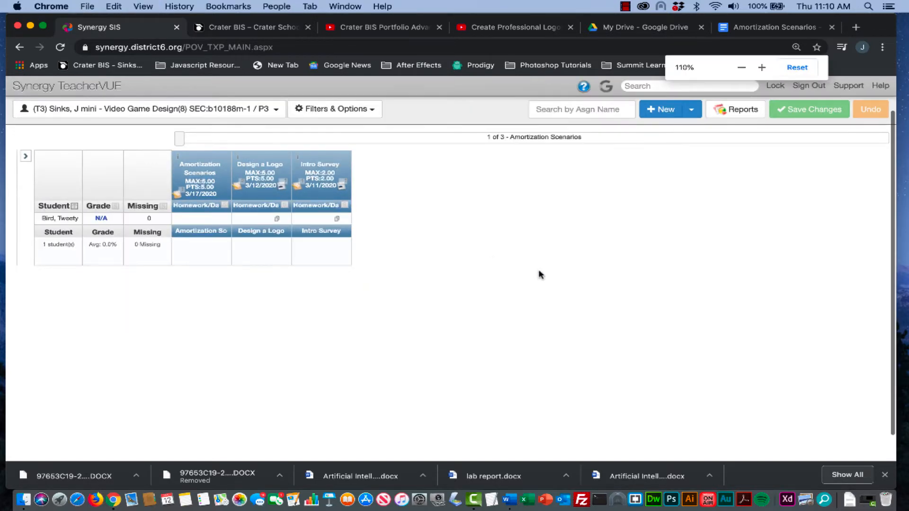
key("super+minus")
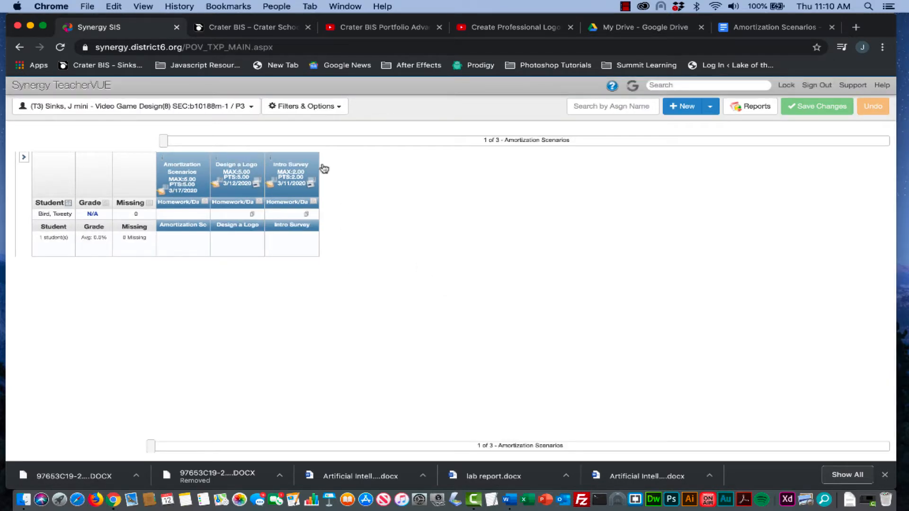
left_click(292, 176)
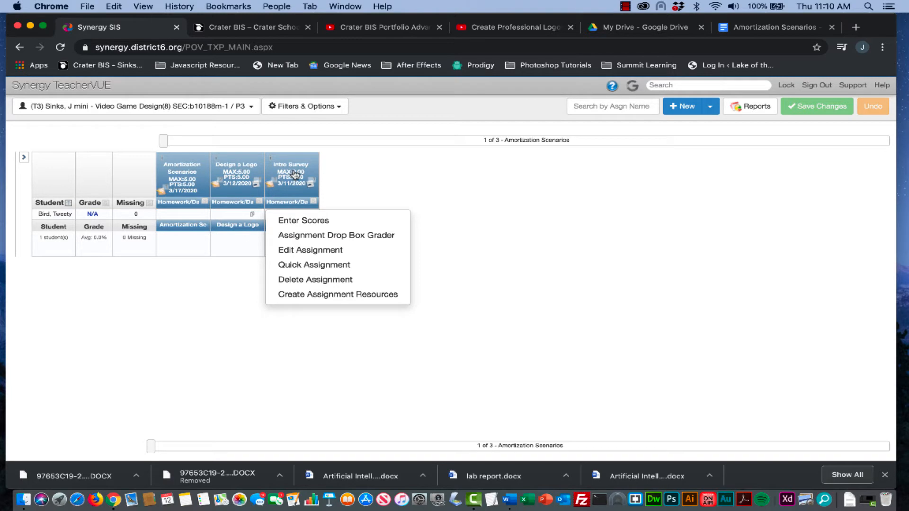
left_click(303, 236)
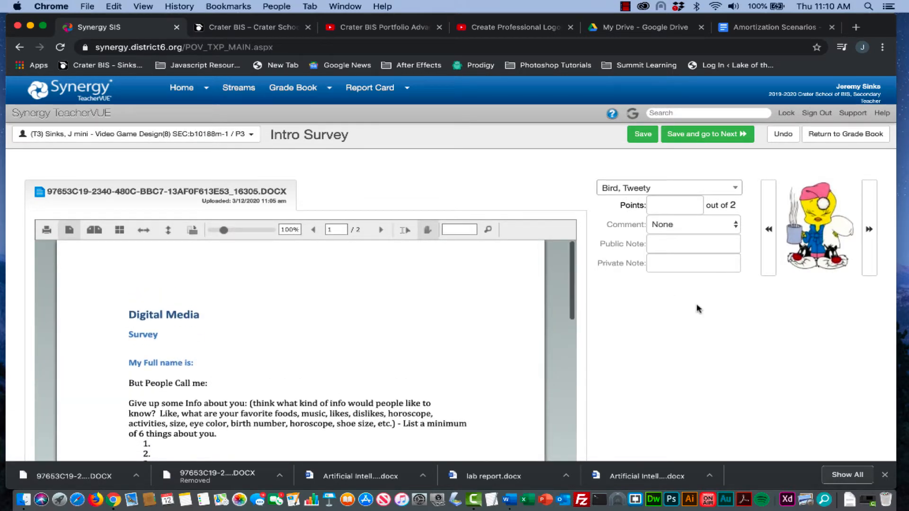
- Review the submitted survey at 90% zoom and inspect the available highlight colors and note types
scroll(696, 308, "down", 3)
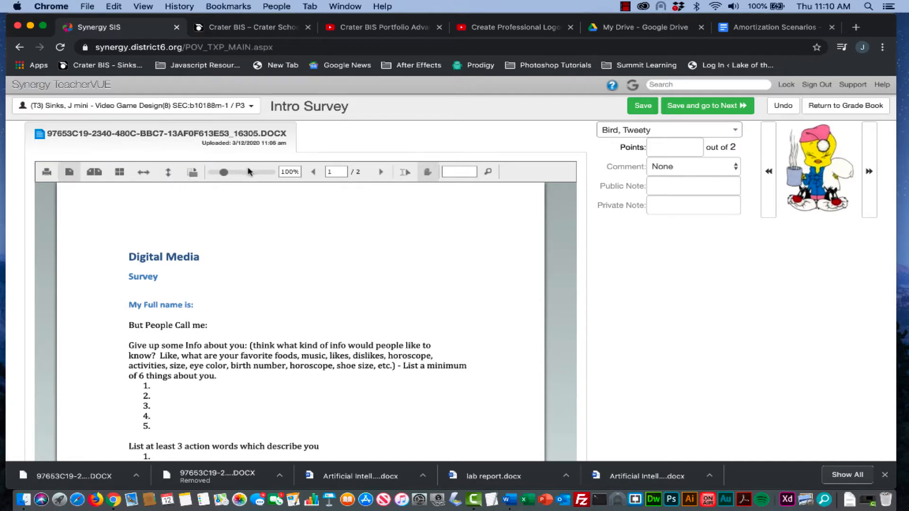
left_click_drag(224, 173, 224, 177)
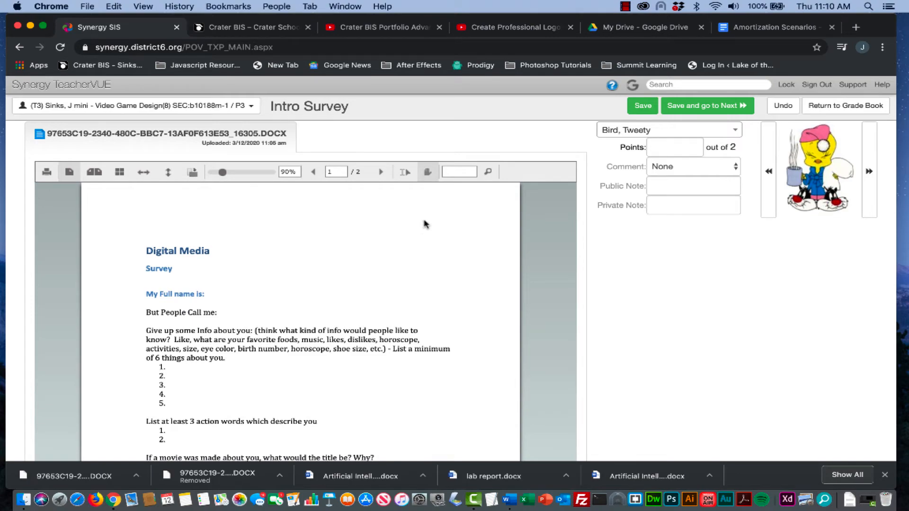
scroll(425, 223, "down", 3)
scroll(667, 237, "down", 2)
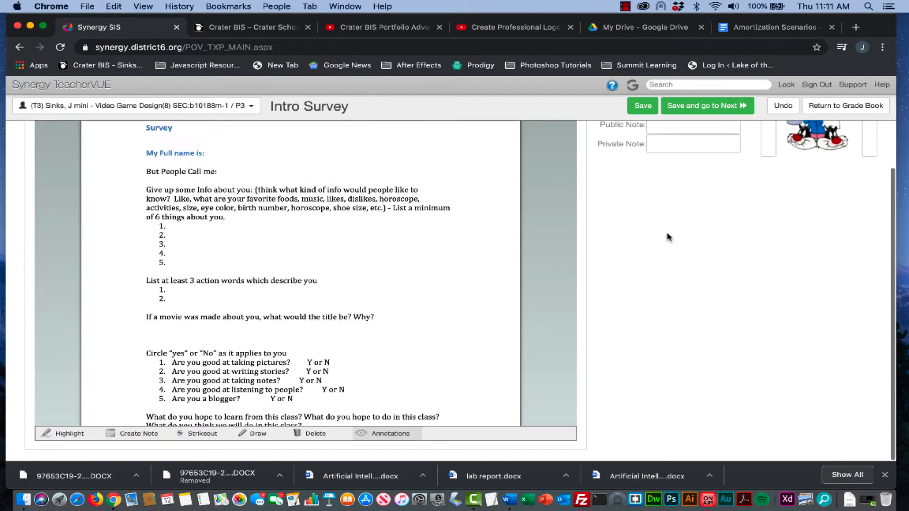
scroll(367, 268, "down", 3)
scroll(367, 268, "down", 4)
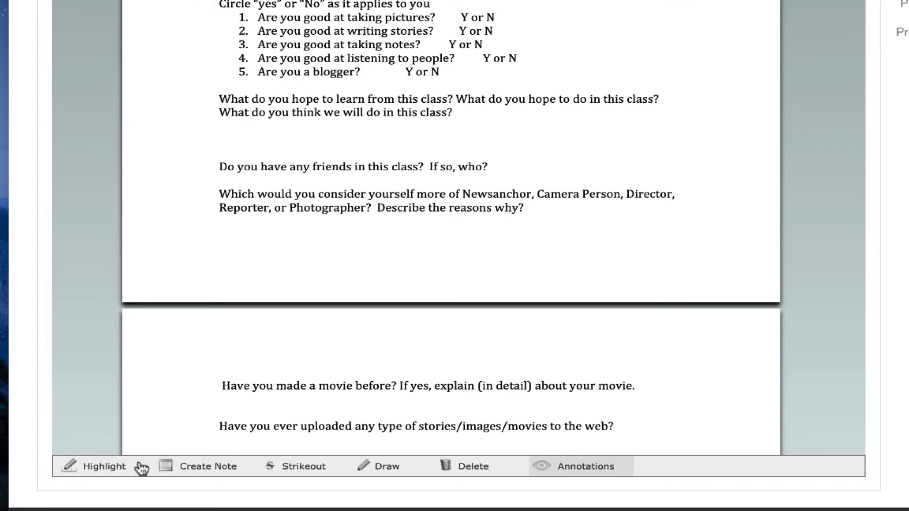
left_click(103, 469)
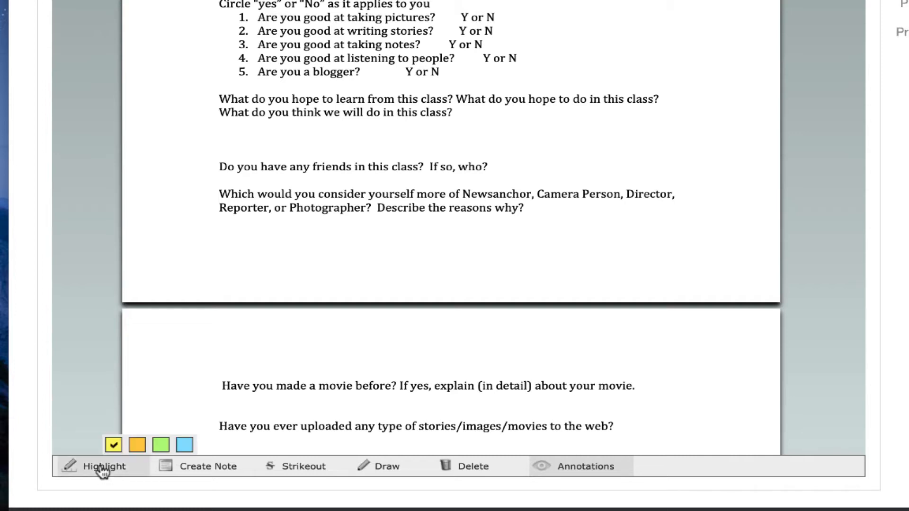
left_click(202, 468)
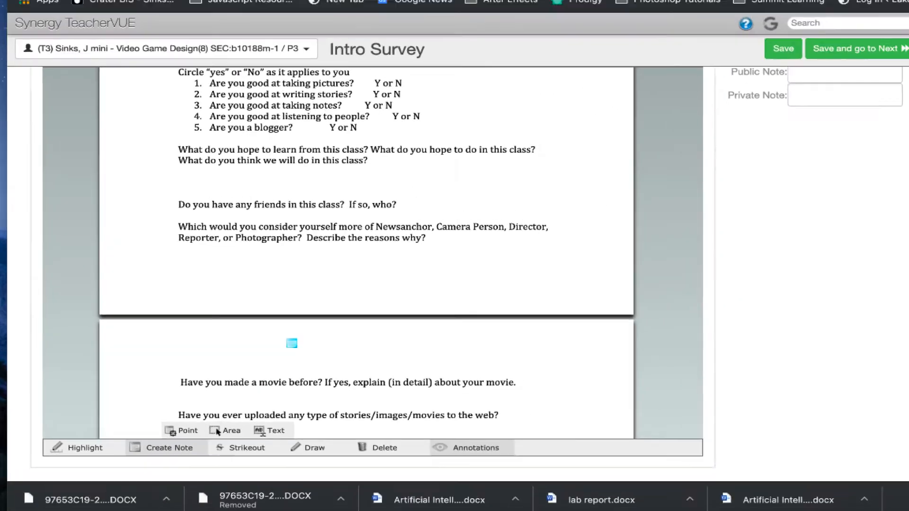
- Highlight in yellow the "Give up some Info about you" paragraph and the phrase "If a movie was made about you,"
scroll(292, 343, "up", 4)
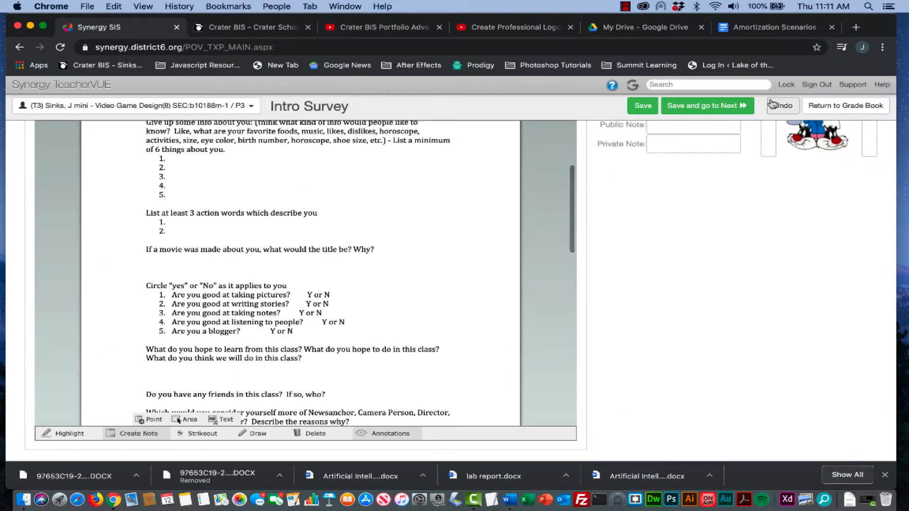
scroll(335, 247, "up", 3)
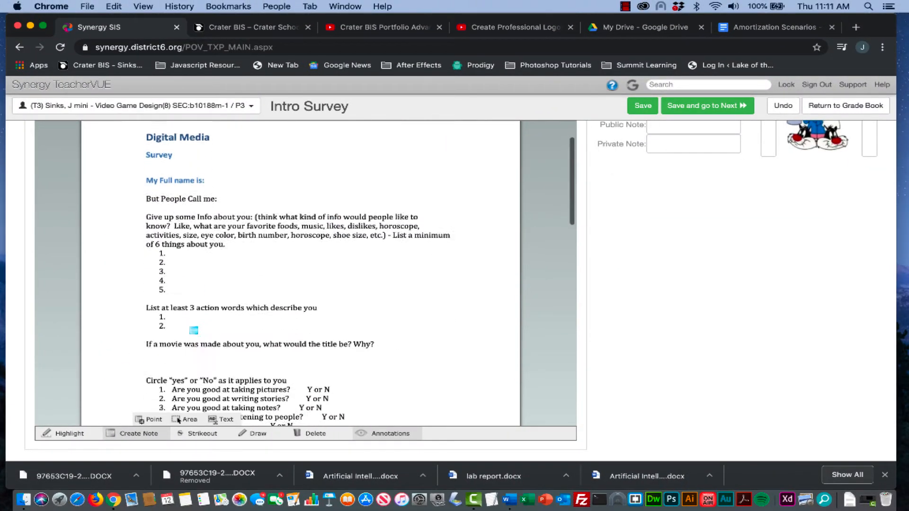
left_click(70, 435)
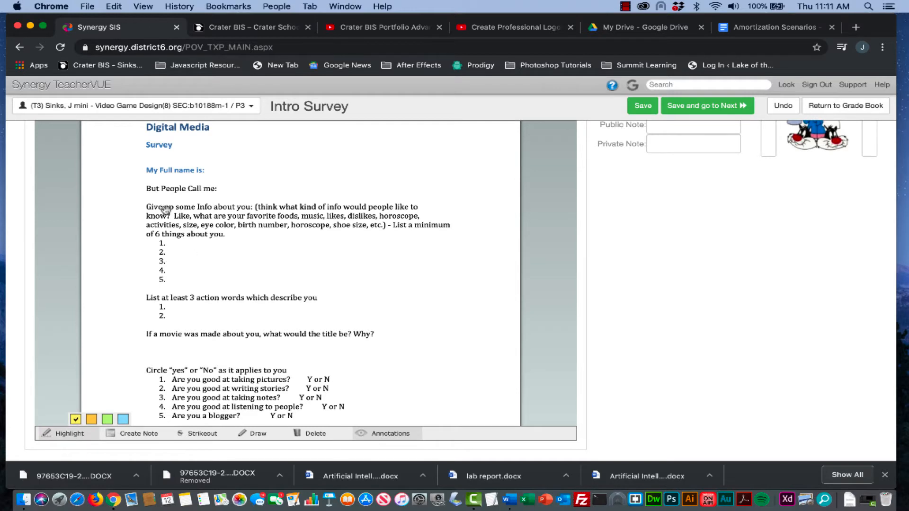
left_click_drag(147, 210, 230, 233)
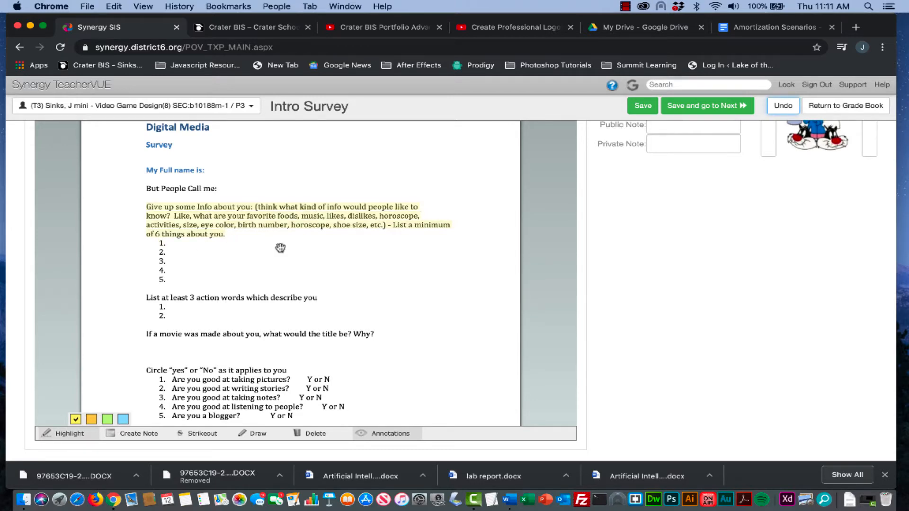
scroll(284, 253, "down", 3)
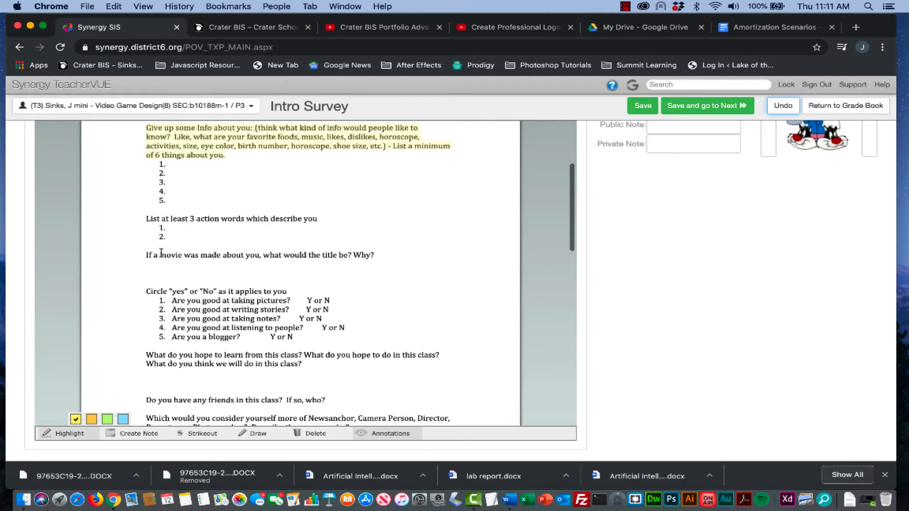
left_click_drag(146, 256, 262, 256)
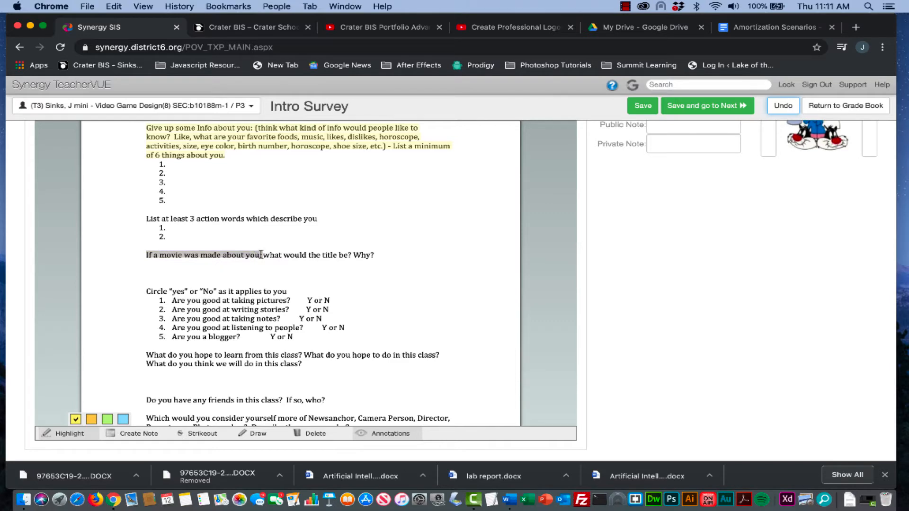
- Undo the unsaved highlights on the survey
scroll(344, 265, "up", 3)
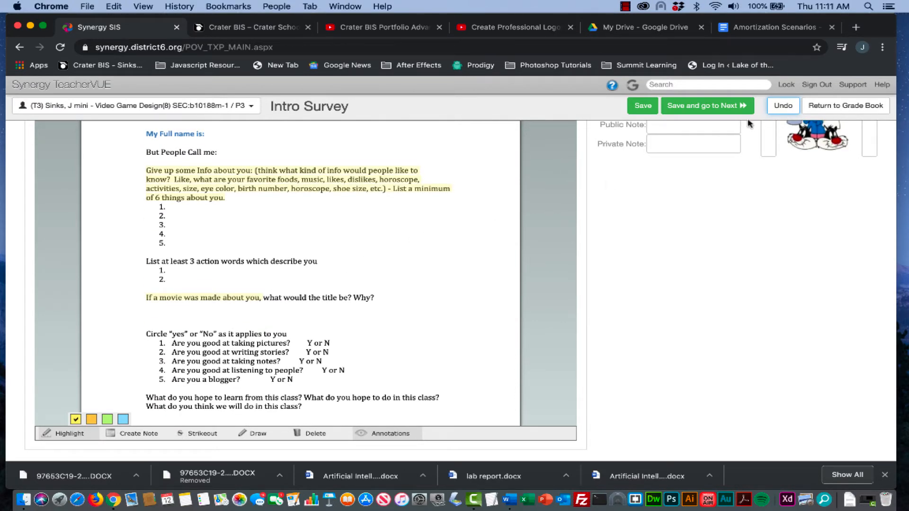
left_click(784, 106)
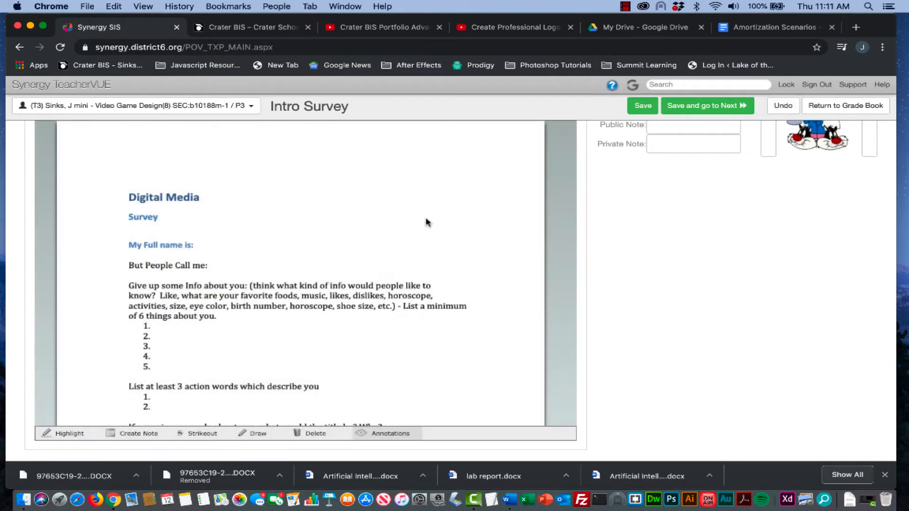
- Read through the questions on both pages of the submitted survey
scroll(313, 251, "down", 10)
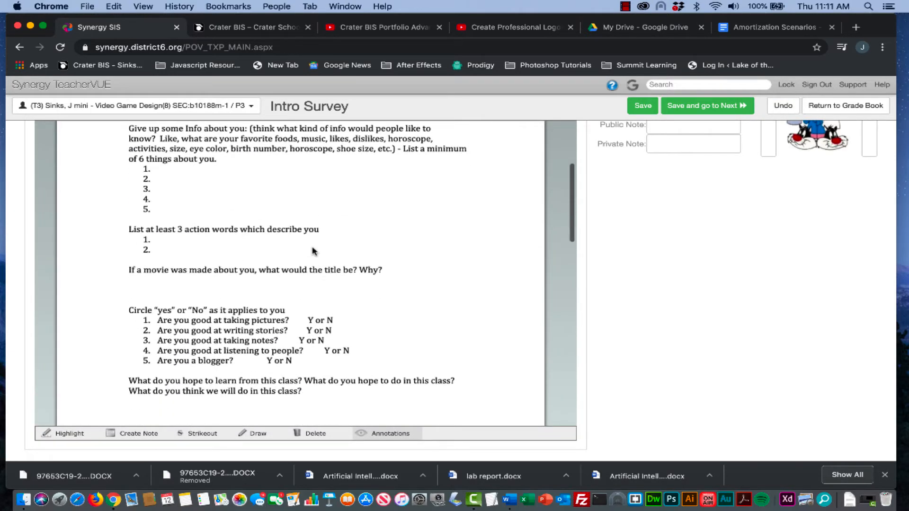
scroll(312, 248, "down", 10)
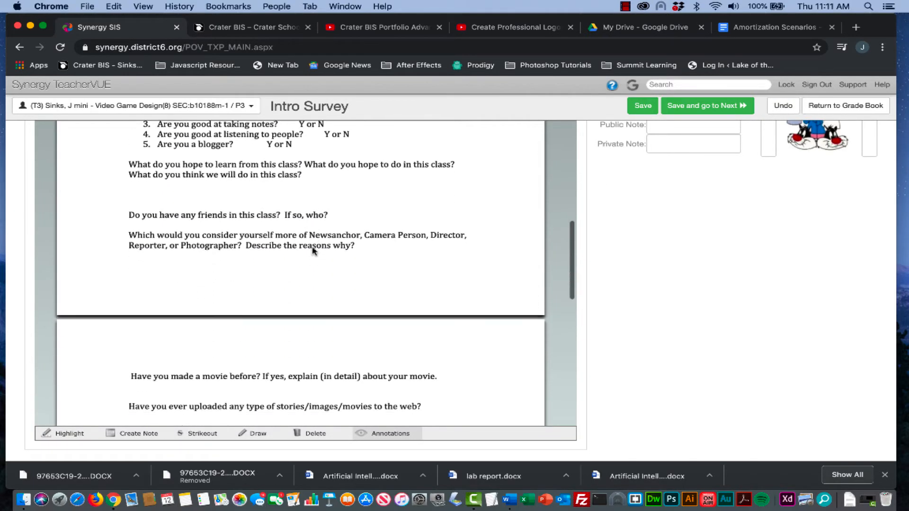
scroll(313, 251, "up", 10)
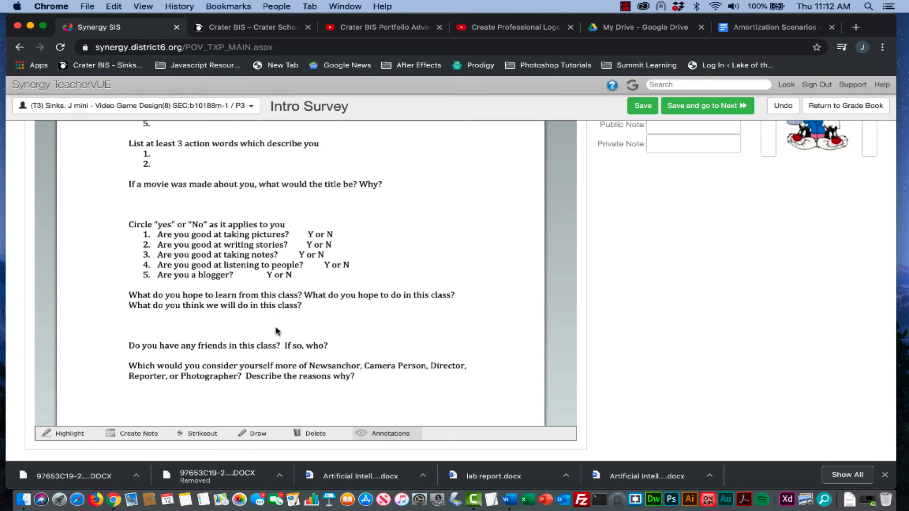
scroll(278, 331, "down", 10)
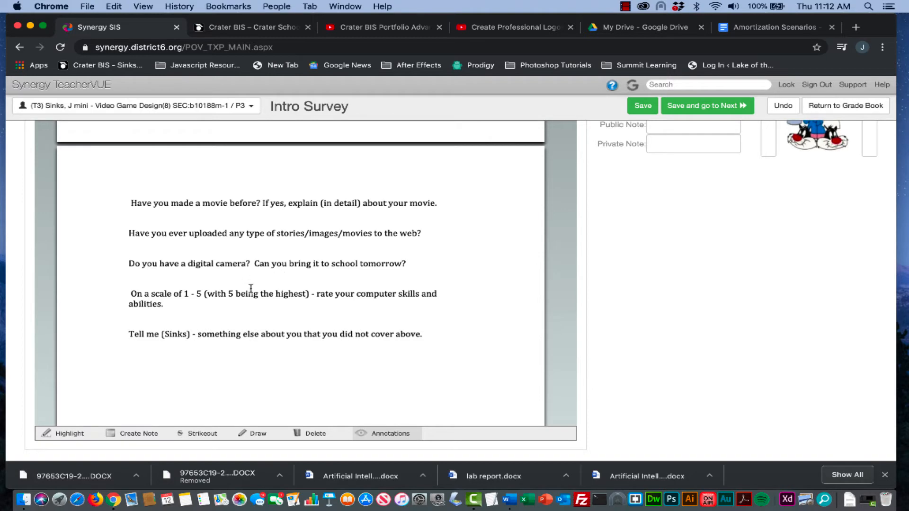
scroll(251, 288, "up", 15)
scroll(251, 288, "down", 10)
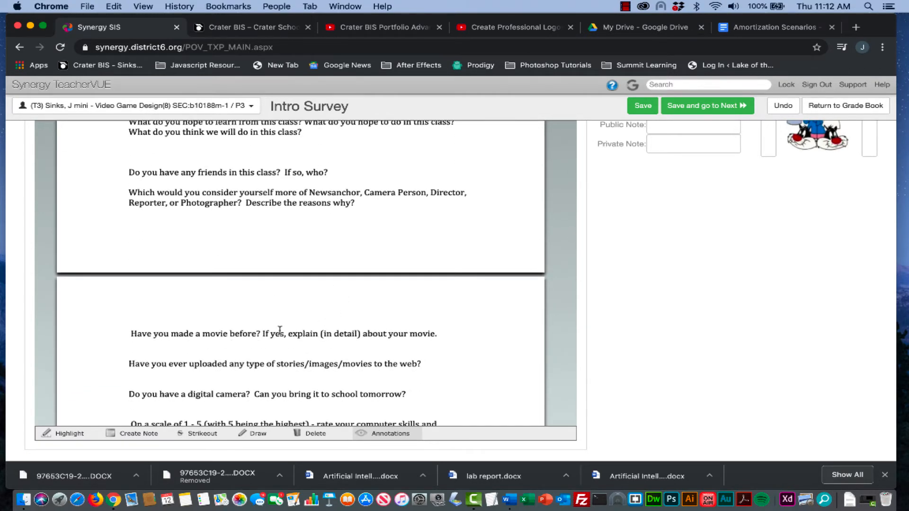
scroll(280, 330, "down", 4)
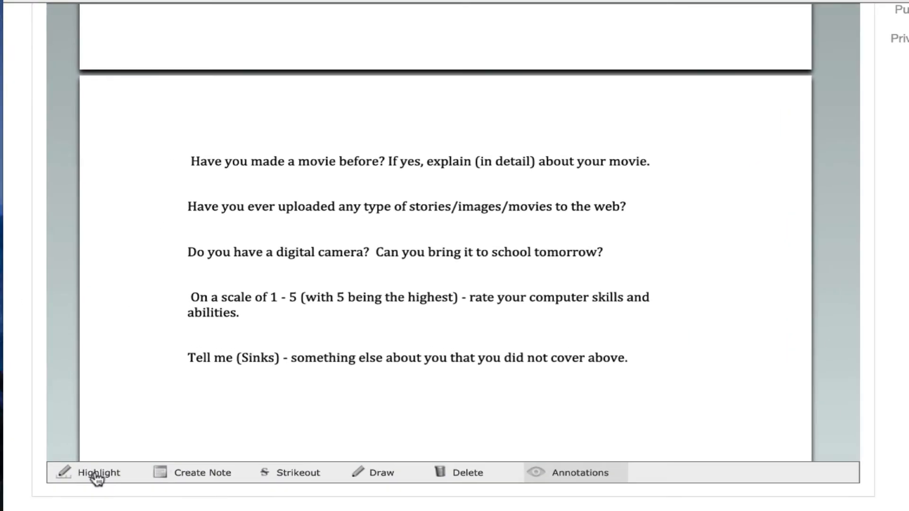
scroll(399, 299, "up", 10)
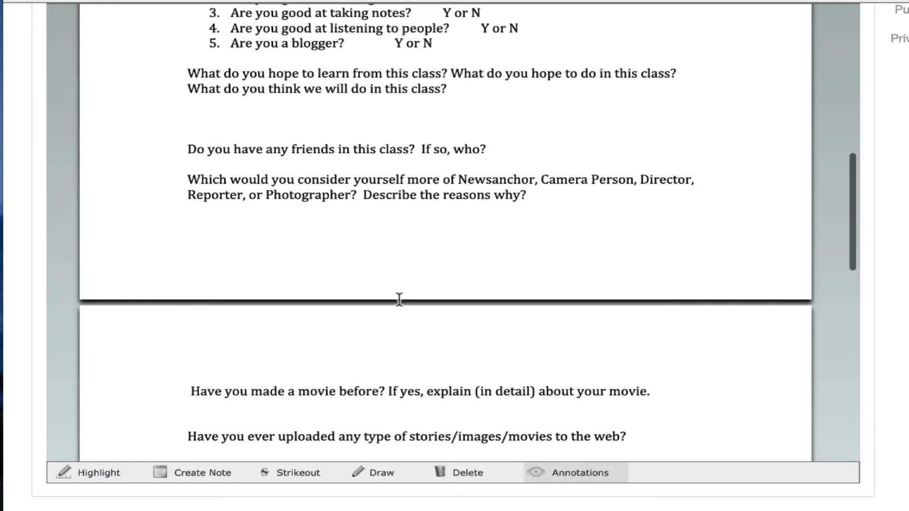
scroll(399, 299, "down", 5)
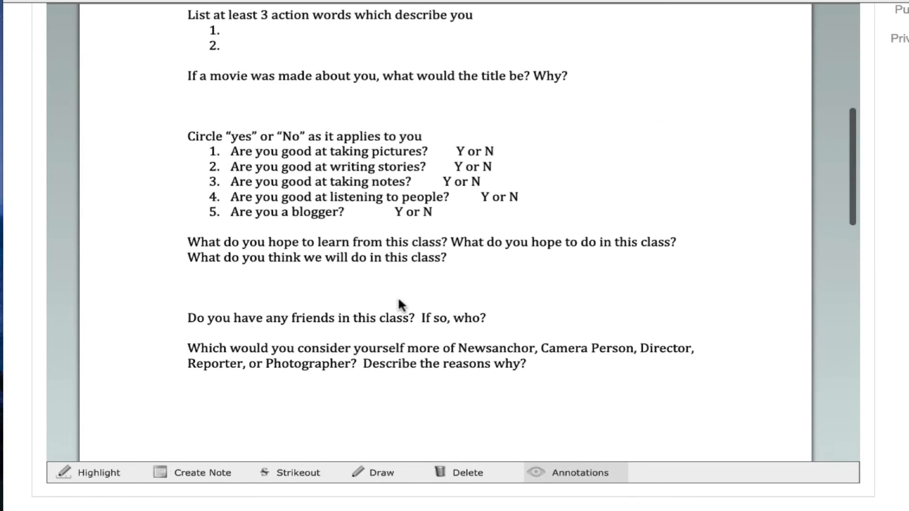
scroll(345, 195, "up", 3)
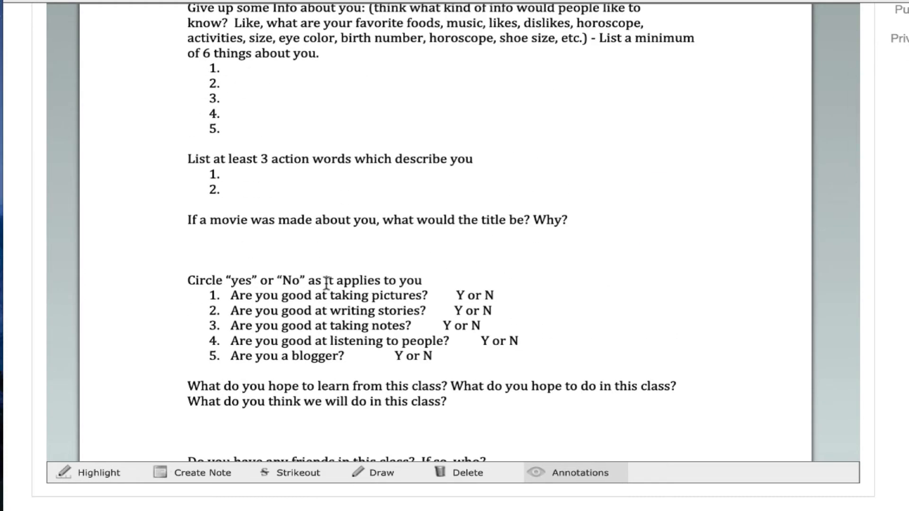
scroll(377, 282, "down", 8)
scroll(376, 283, "down", 1)
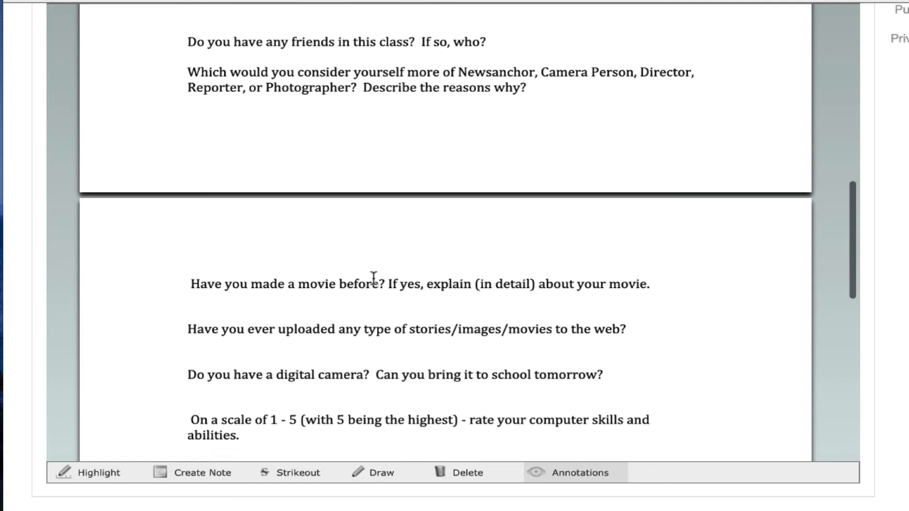
- Attach a yellow text note to "Do you have any friends in this class? If so, who?" and place it to the right of the question
left_click(194, 475)
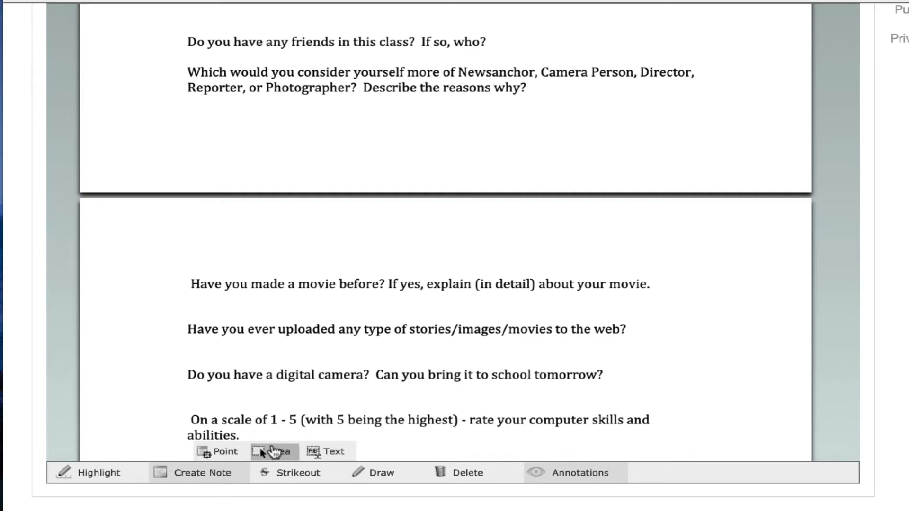
left_click(326, 453)
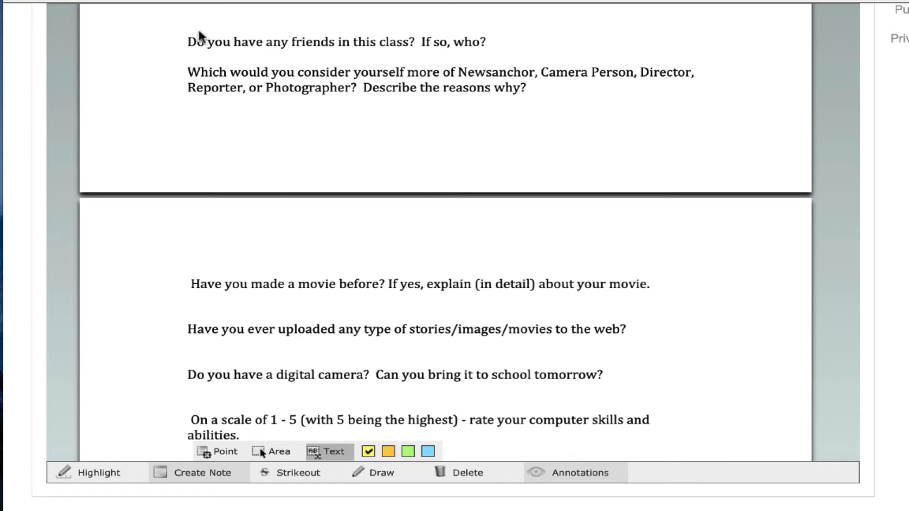
left_click_drag(188, 42, 490, 41)
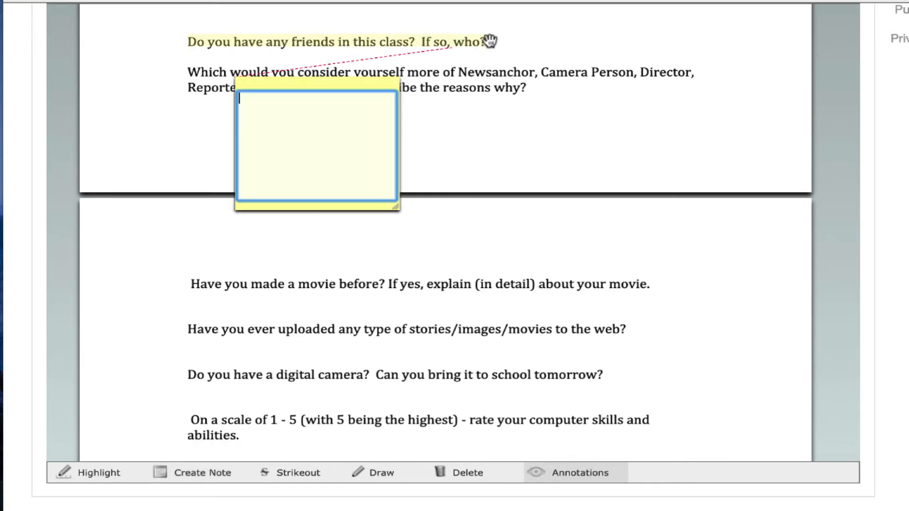
left_click_drag(300, 89, 604, 29)
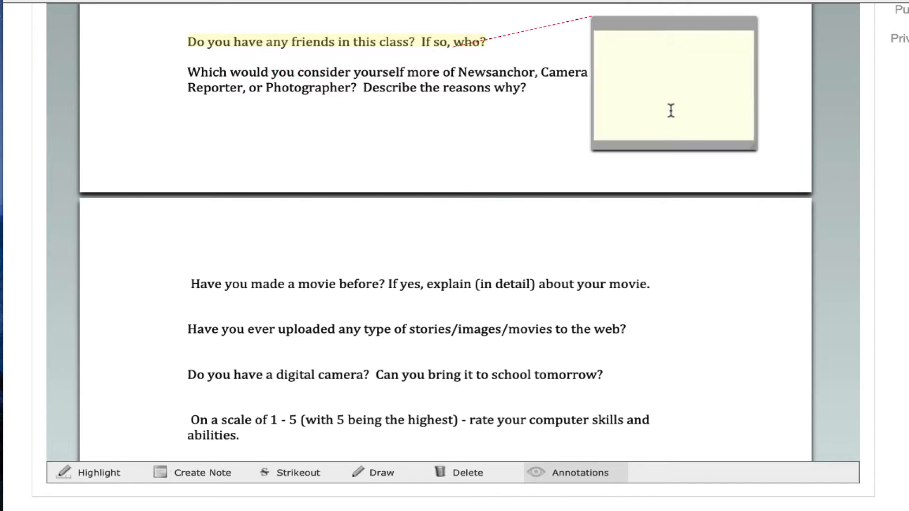
scroll(671, 110, "up", 3)
left_click_drag(653, 197, 676, 150)
left_click(663, 164)
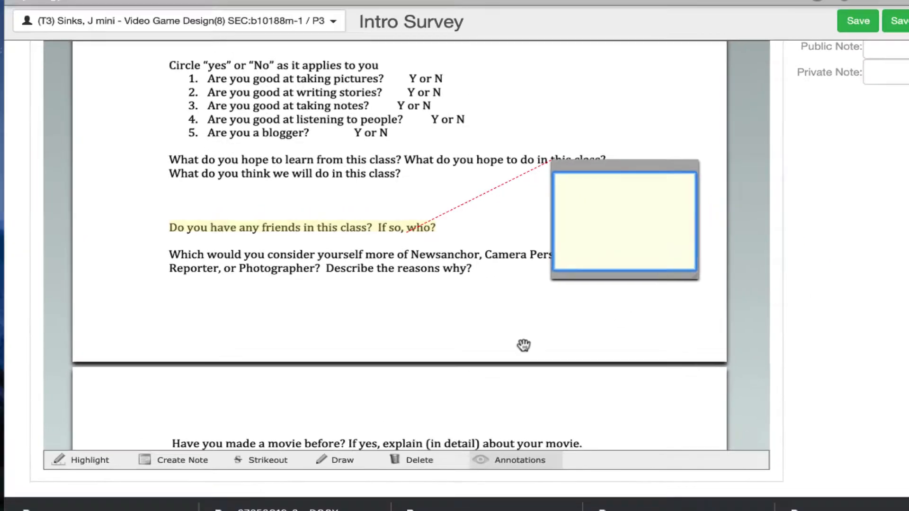
- Delete the empty note attached to the question about friends in the class
left_click(657, 168)
left_click(419, 459)
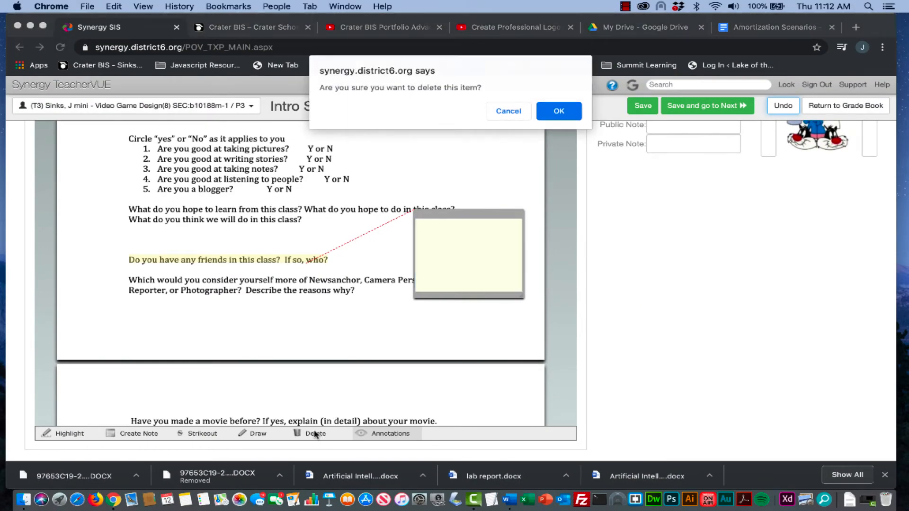
left_click(558, 112)
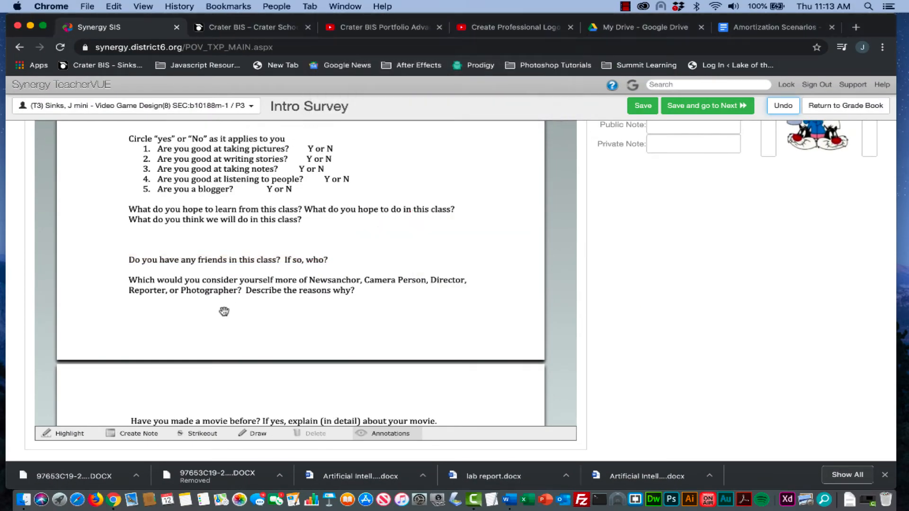
- Create an area note beside the "Circle 'yes' or 'No'" questions and move it fully onto the page
scroll(224, 311, "down", 3)
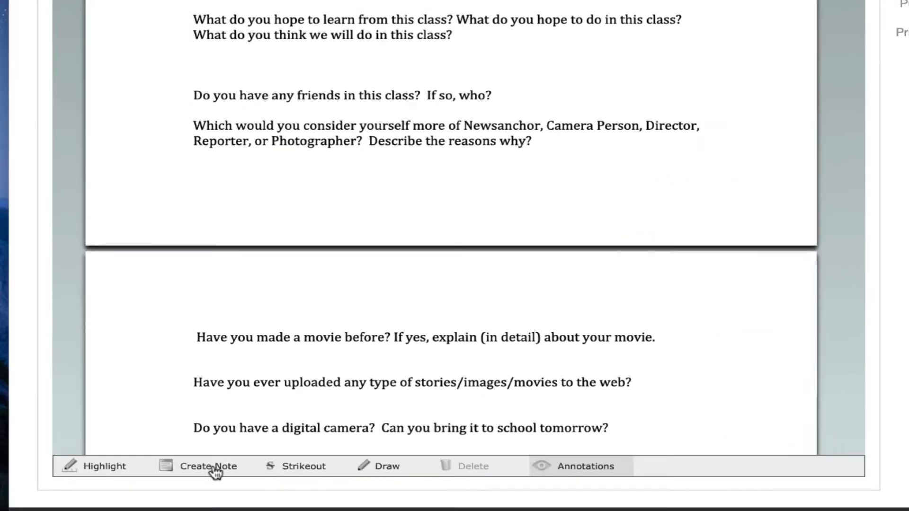
left_click(144, 434)
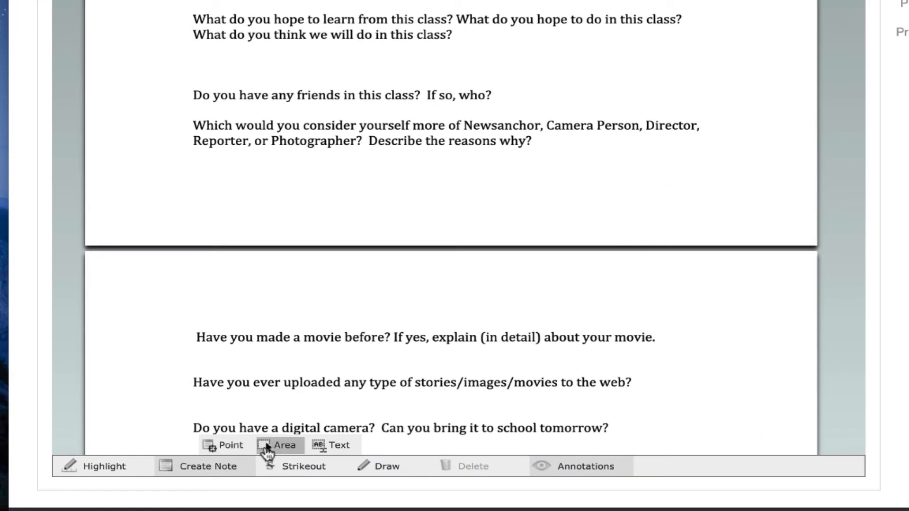
left_click(267, 450)
scroll(564, 116, "up", 5)
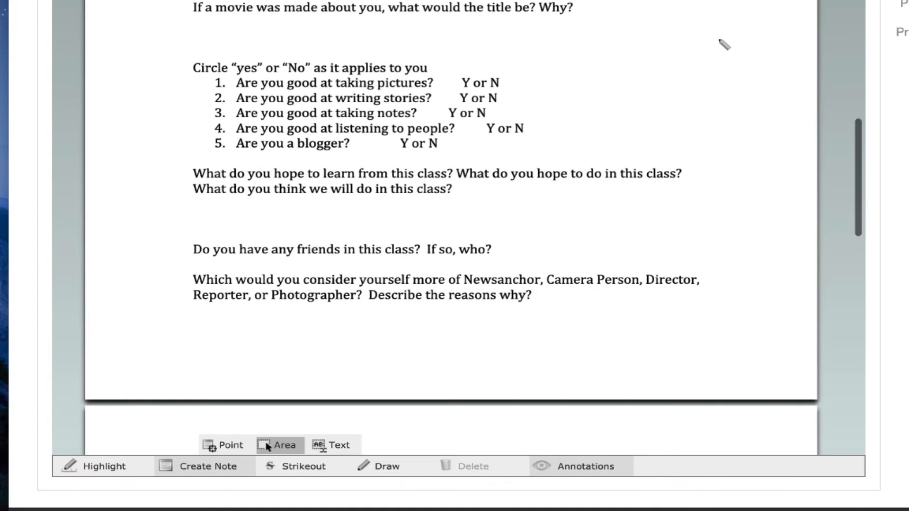
left_click(666, 65)
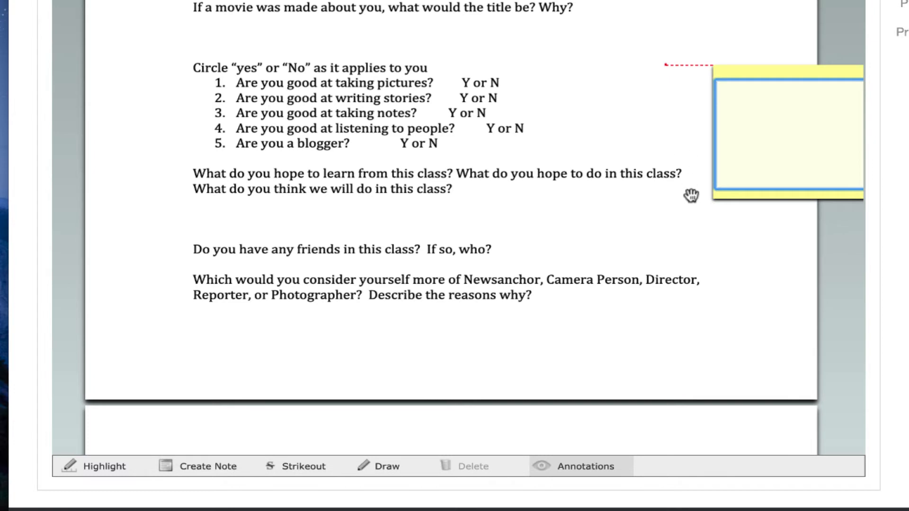
scroll(691, 195, "up", 4)
left_click_drag(780, 205, 709, 163)
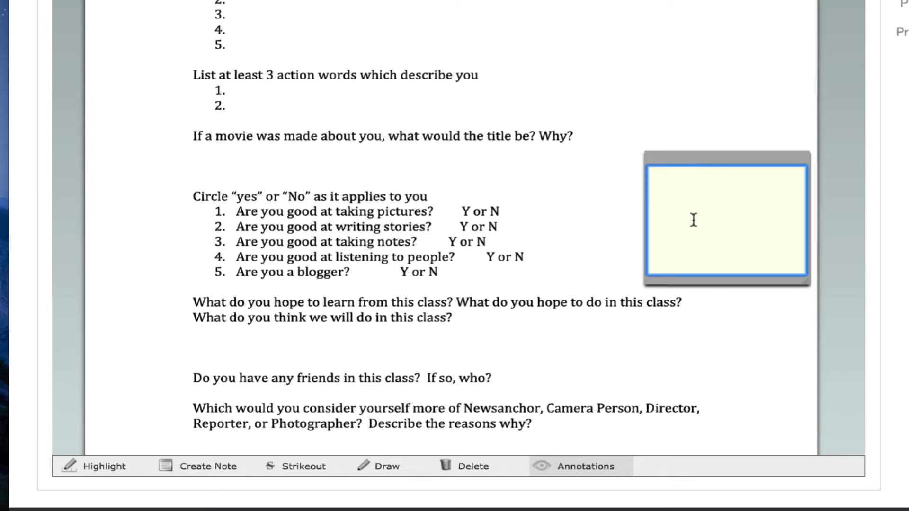
- Enter "You missed filling this out!" in the note beside the yes/no questions
left_click(697, 161)
left_click(613, 234)
left_click(707, 189)
type("d")
type("You missed ")
type("fillingthi")
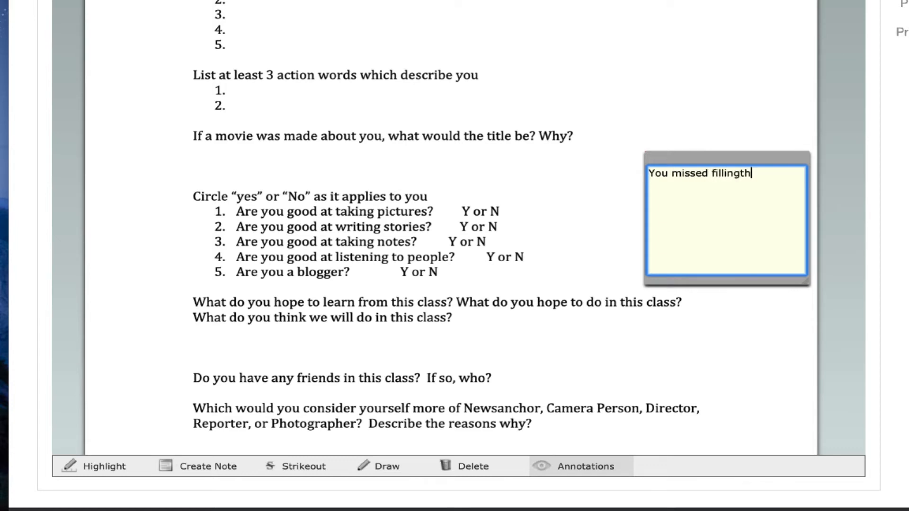
type("ths out!")
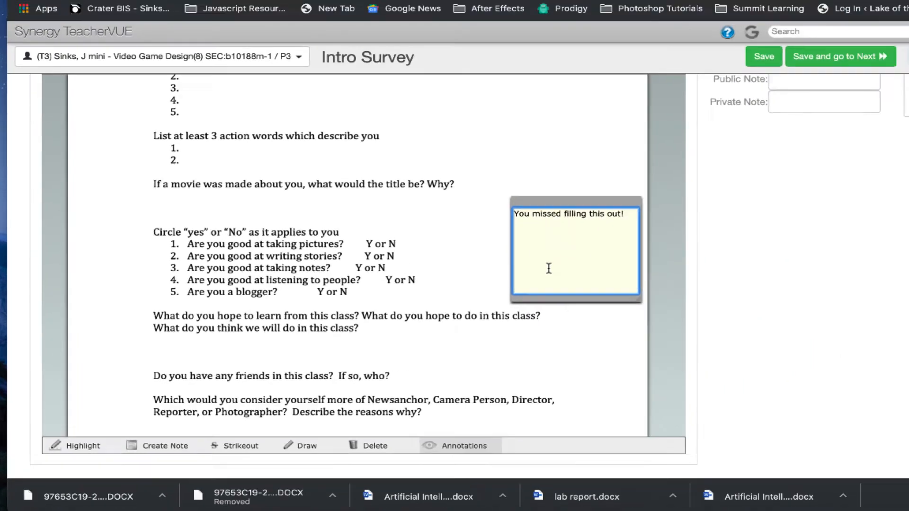
- Give the Intro Survey submission 1.8 points and save the score with the annotation
scroll(697, 232, "down", 5)
scroll(462, 284, "up", 5)
scroll(743, 278, "up", 3)
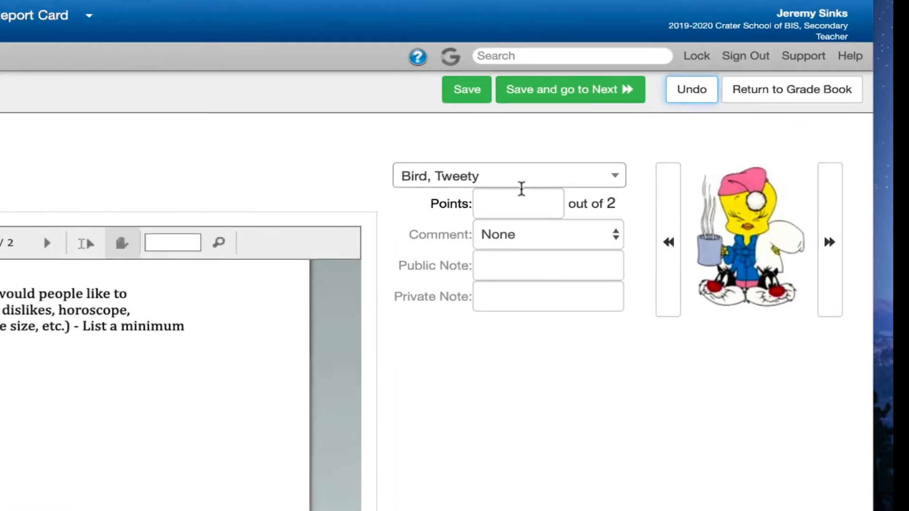
left_click(676, 206)
type("2")
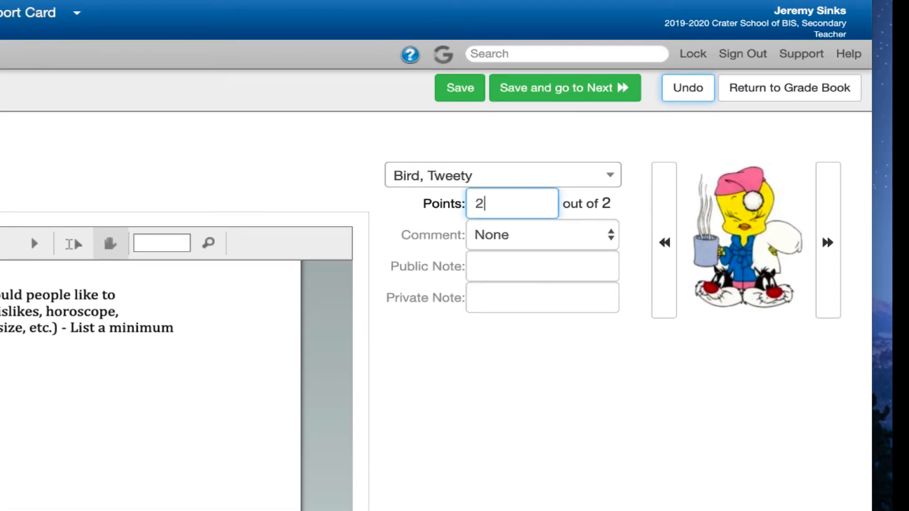
type(".8")
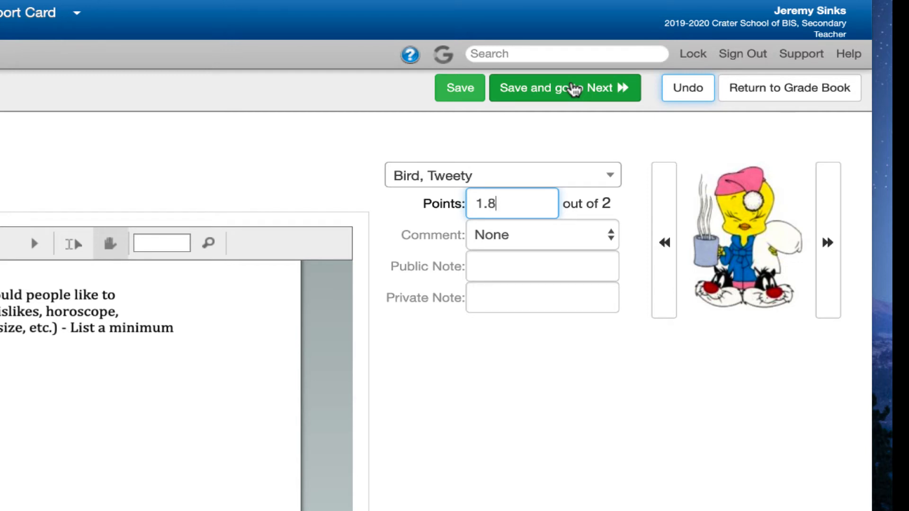
left_click(464, 89)
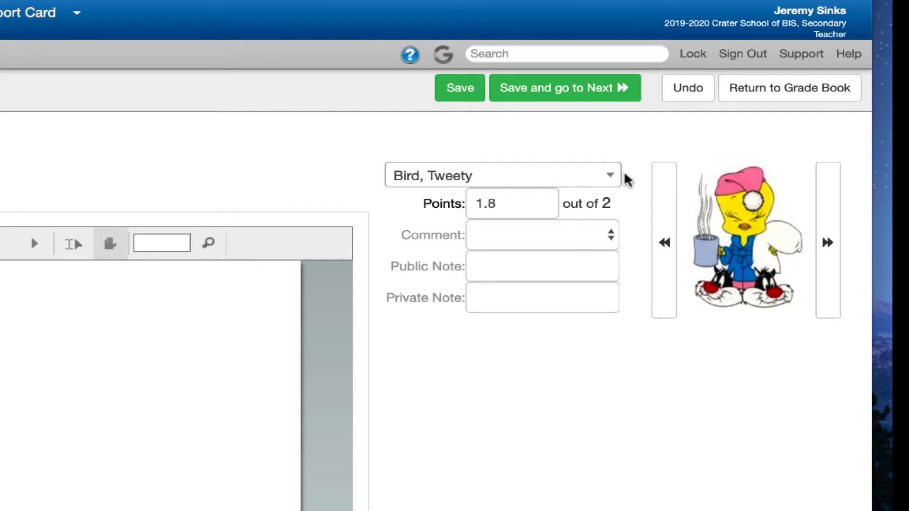
- Check the student list for each student's score and submission marker, leaving the current student selected
left_click(612, 179)
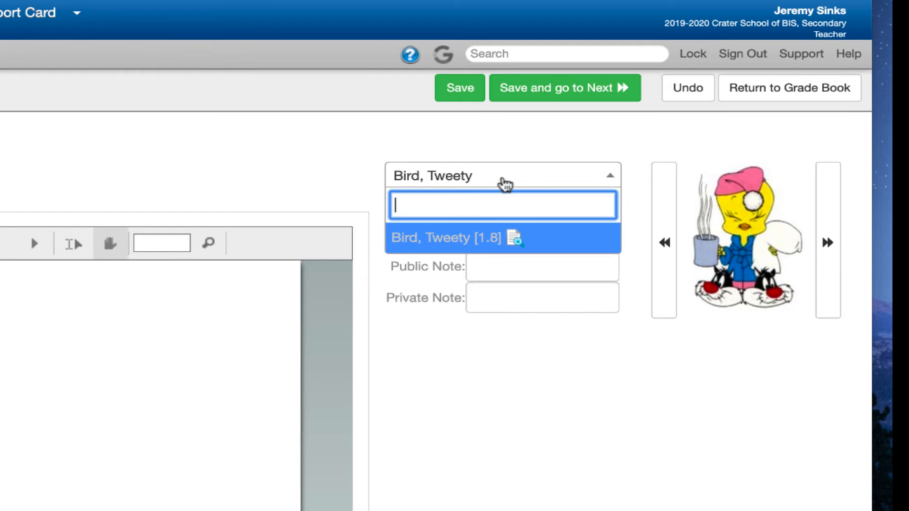
left_click(609, 176)
left_click(608, 176)
left_click(440, 408)
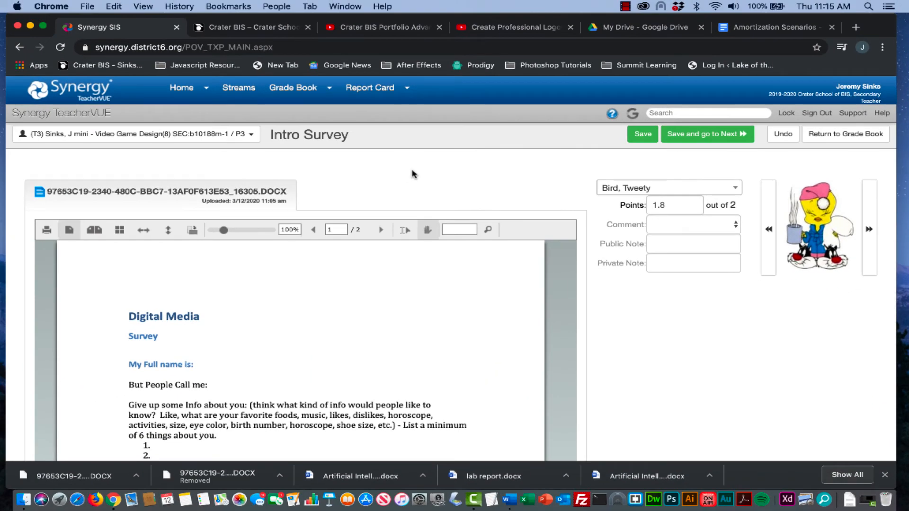
- Go to the main grade book and open the Design a Logo assignment in the Assignment Drop Box Grader
left_click(296, 88)
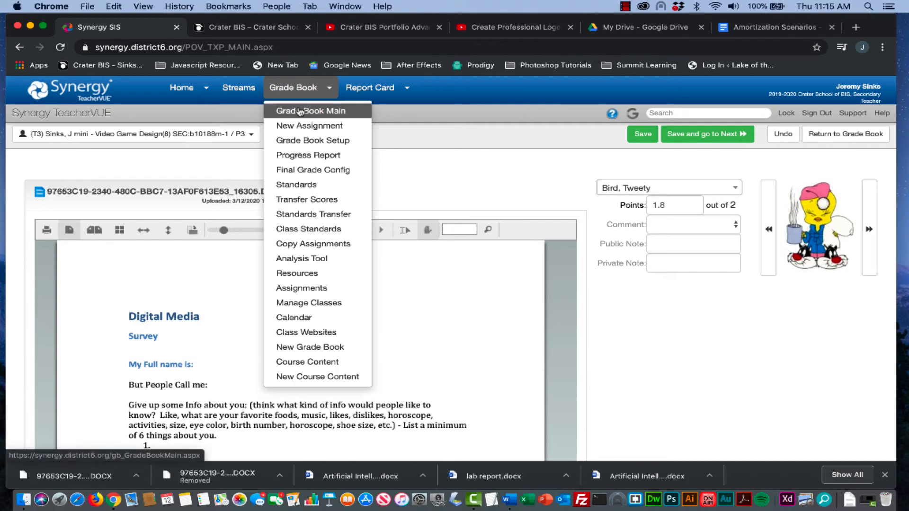
left_click(299, 112)
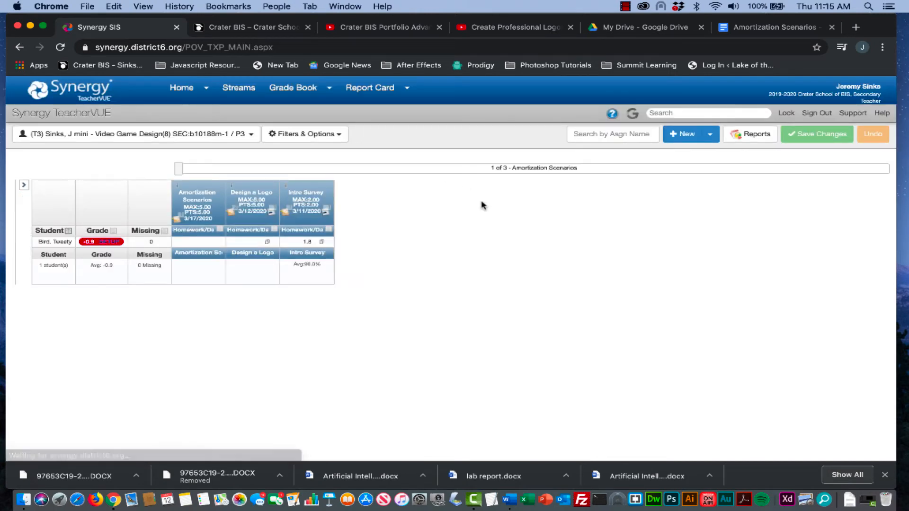
left_click(248, 205)
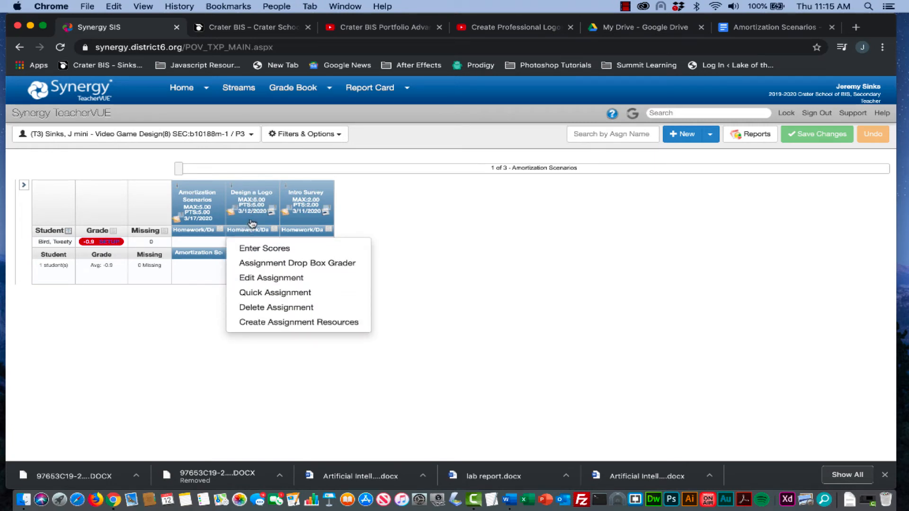
left_click(262, 263)
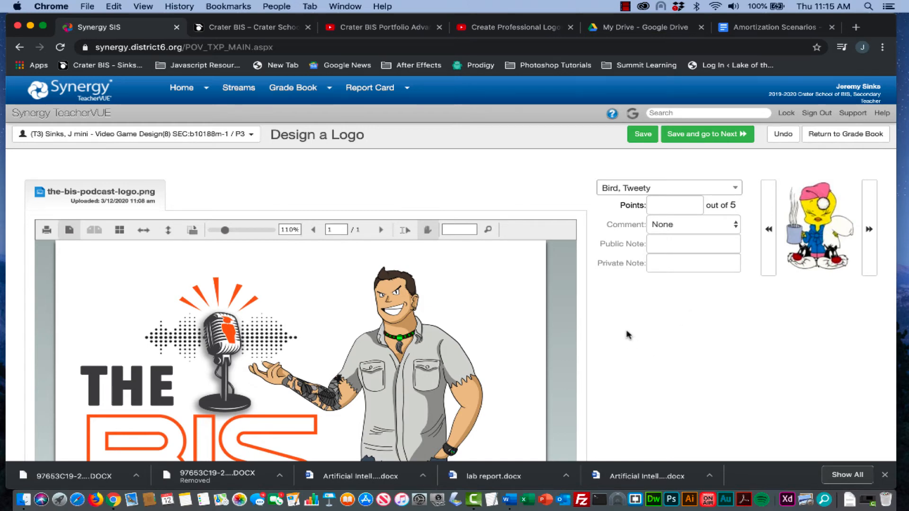
- Examine the whole submitted logo image and the annotation tools available for it
scroll(627, 335, "down", 1)
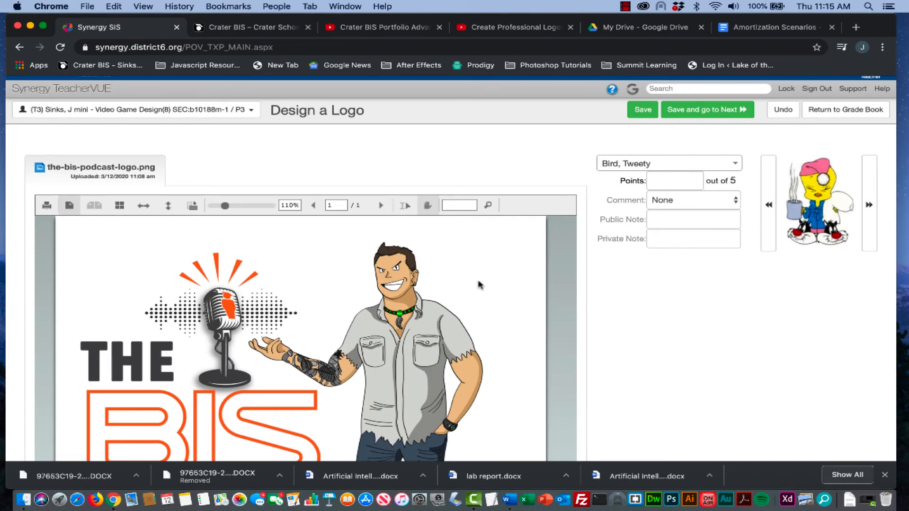
scroll(481, 284, "down", 3)
scroll(492, 280, "up", 3)
scroll(689, 304, "down", 3)
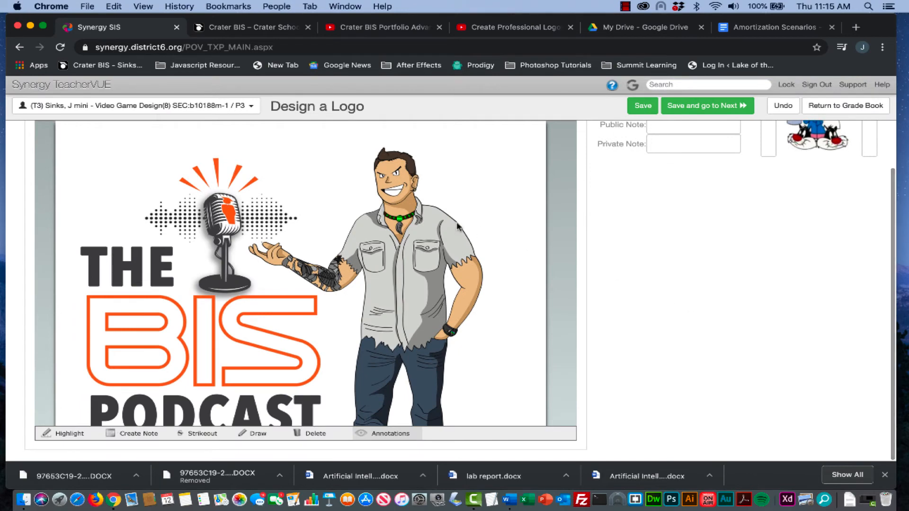
scroll(444, 223, "up", 3)
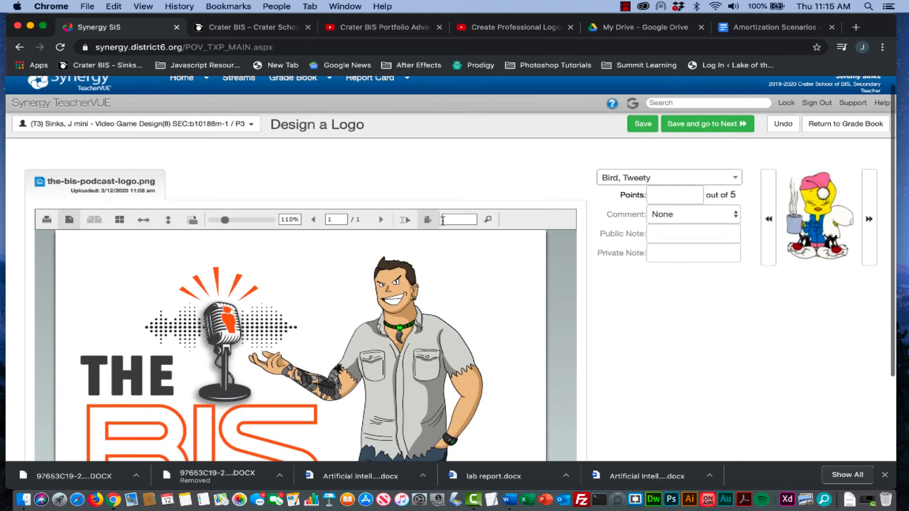
scroll(669, 322, "down", 3)
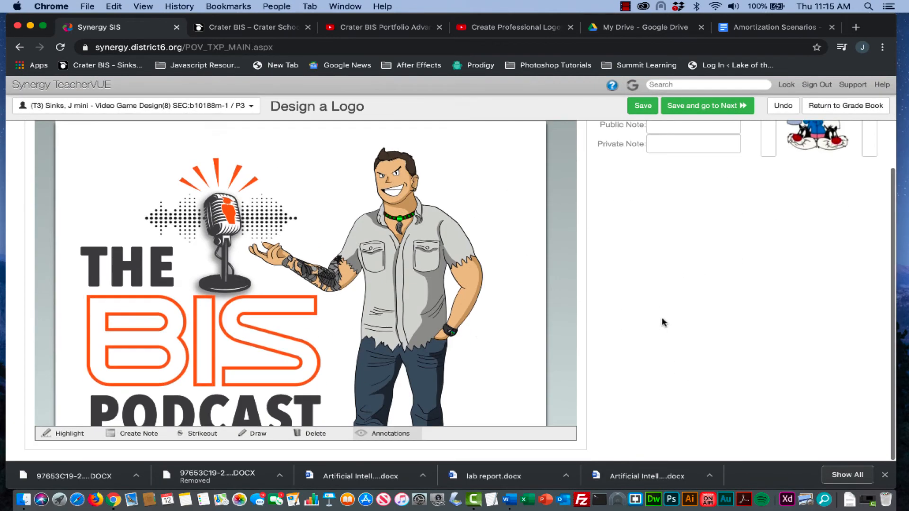
scroll(426, 273, "down", 6)
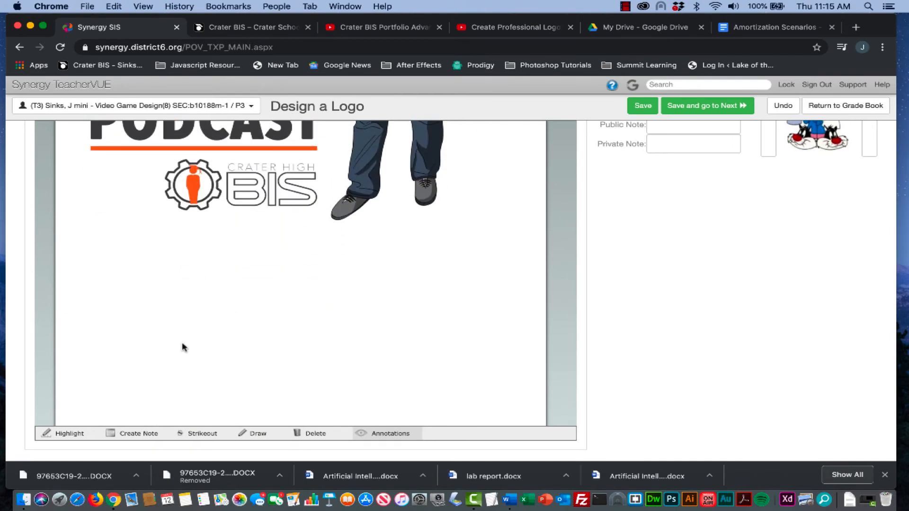
scroll(182, 342, "up", 6)
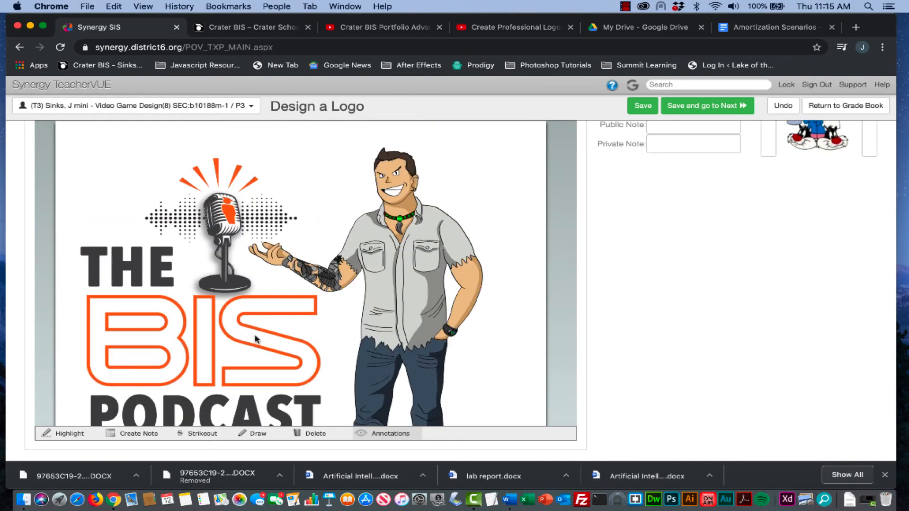
- Add an empty area note to the logo image and position it beside the cartoon man's head and shoulder
left_click(126, 435)
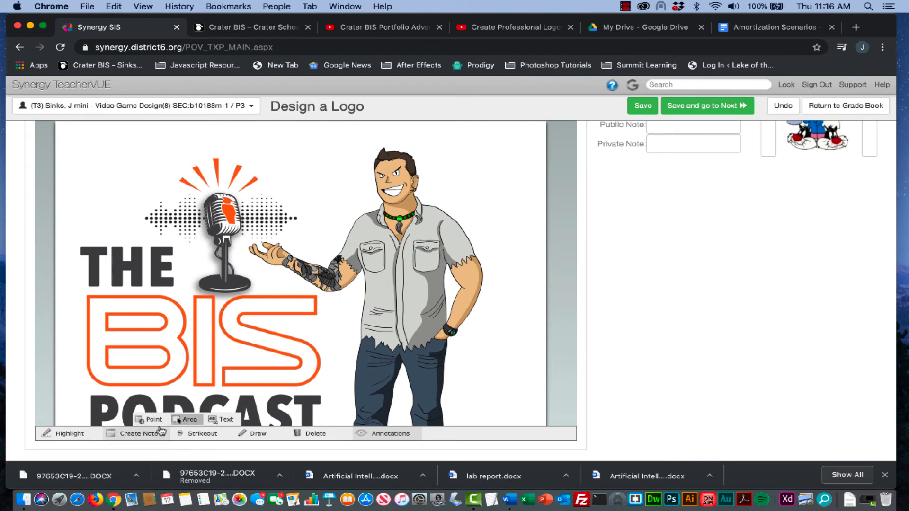
left_click(187, 421)
left_click_drag(505, 240, 509, 272)
left_click_drag(572, 248, 545, 179)
scroll(508, 273, "up", 5)
left_click_drag(519, 299, 520, 274)
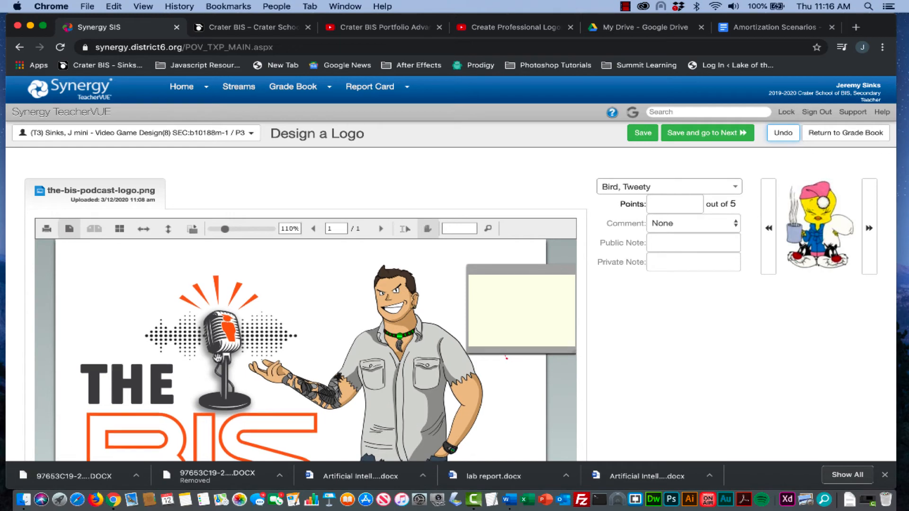
scroll(217, 357, "down", 10)
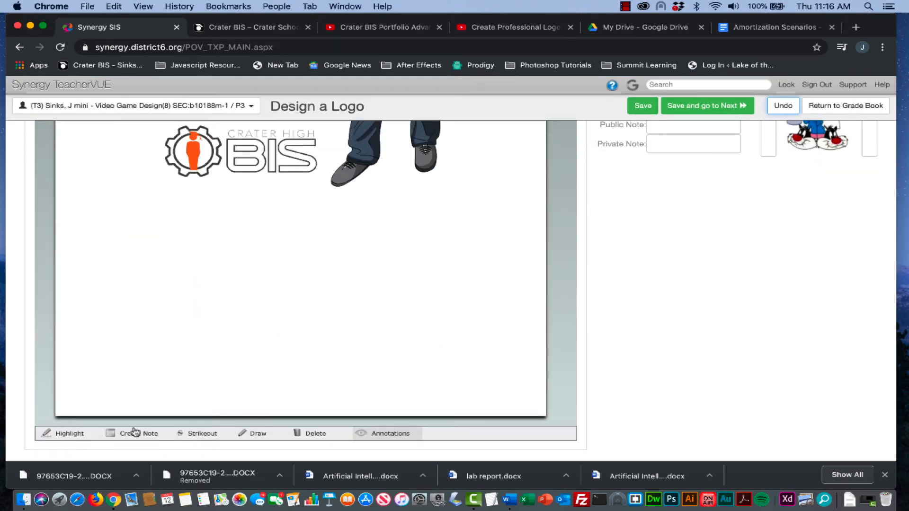
scroll(210, 379, "up", 10)
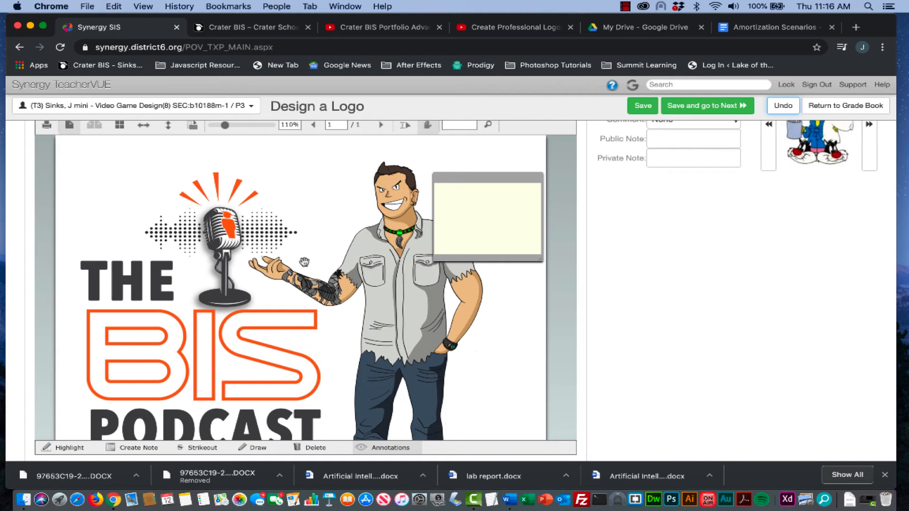
scroll(318, 331, "up", 3)
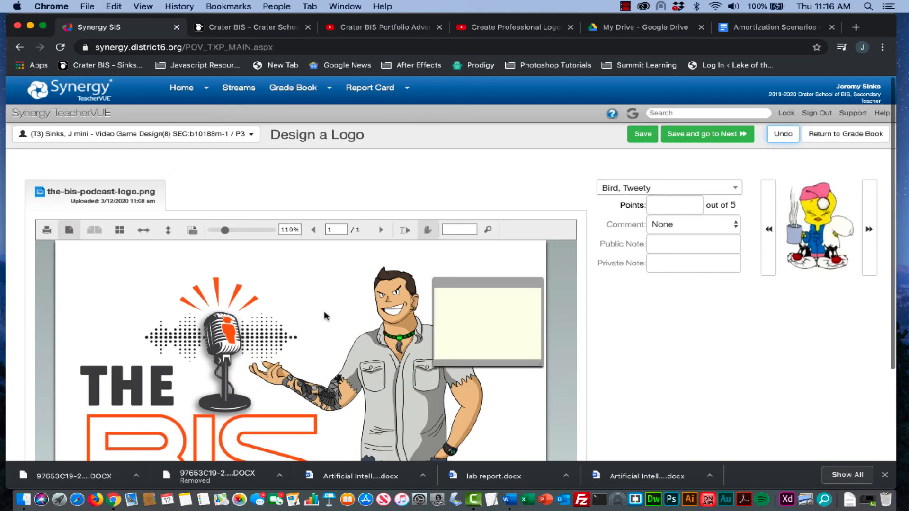
- Return to the grade book without saving the logo note and open Enter Scores for Design a Logo
left_click(834, 137)
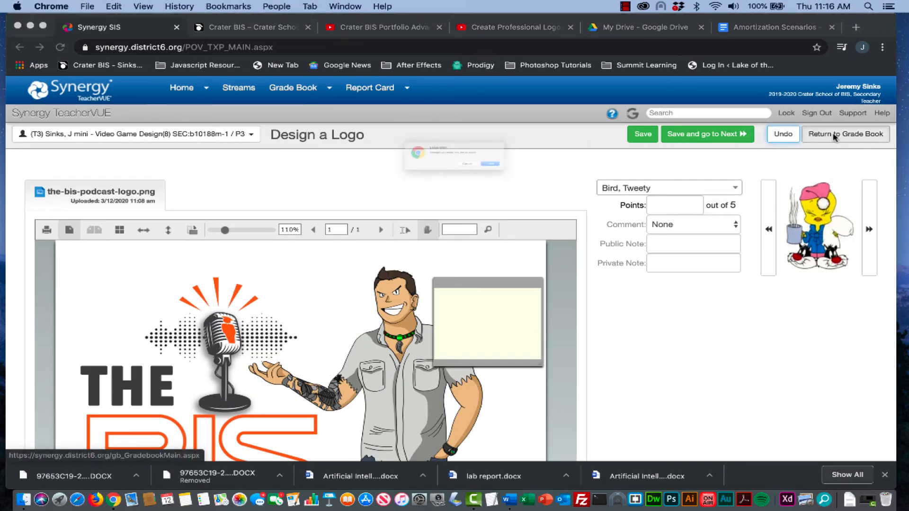
left_click(544, 181)
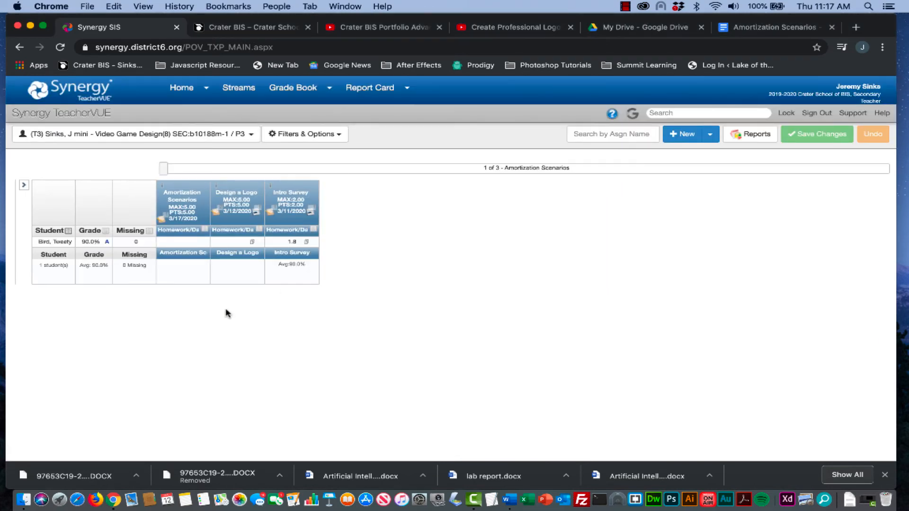
left_click(237, 202)
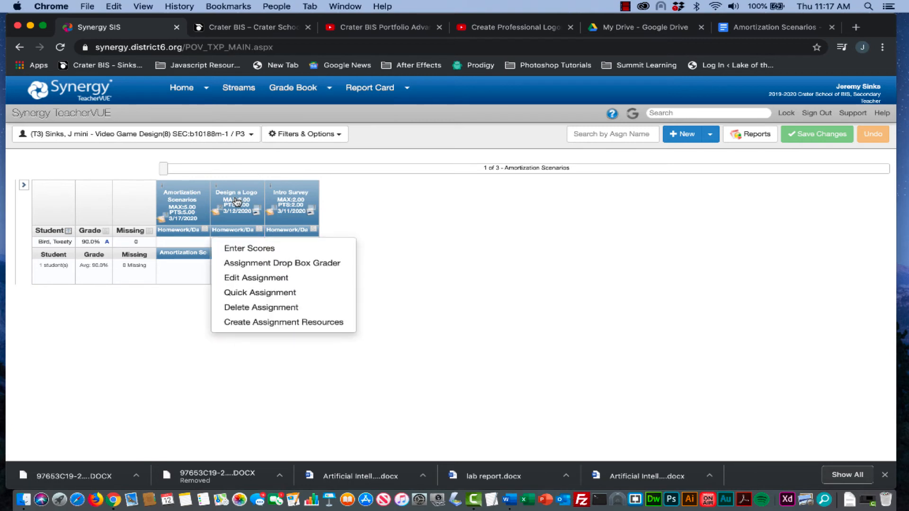
left_click(241, 249)
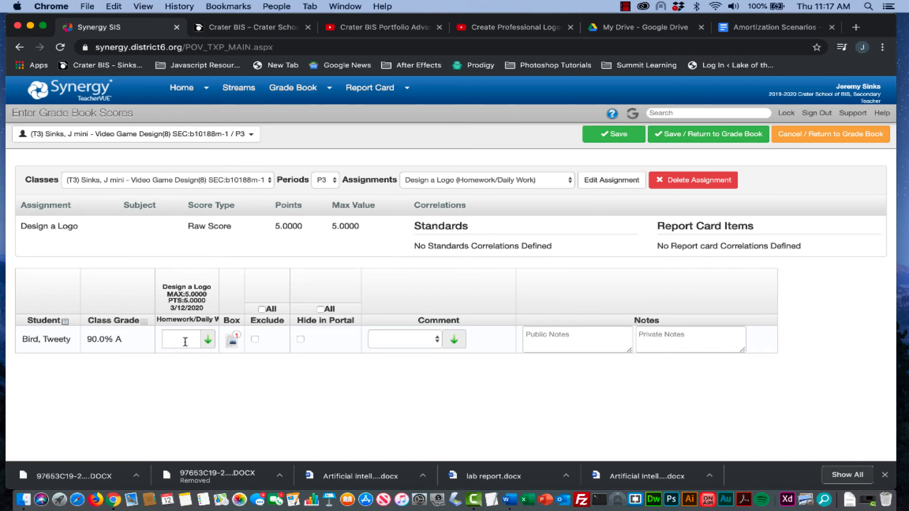
- Download the-bis-podcast-logo.png from the student's drop box and open the downloaded image
left_click(234, 342)
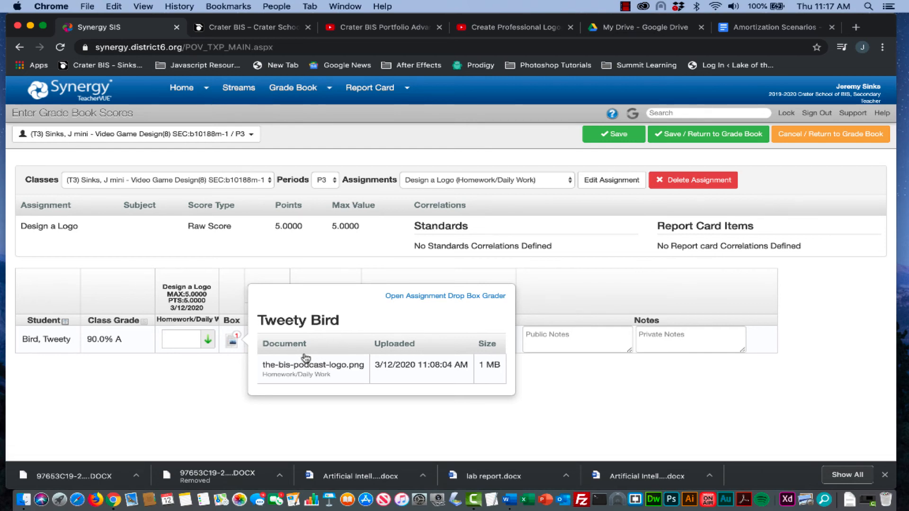
left_click(312, 367)
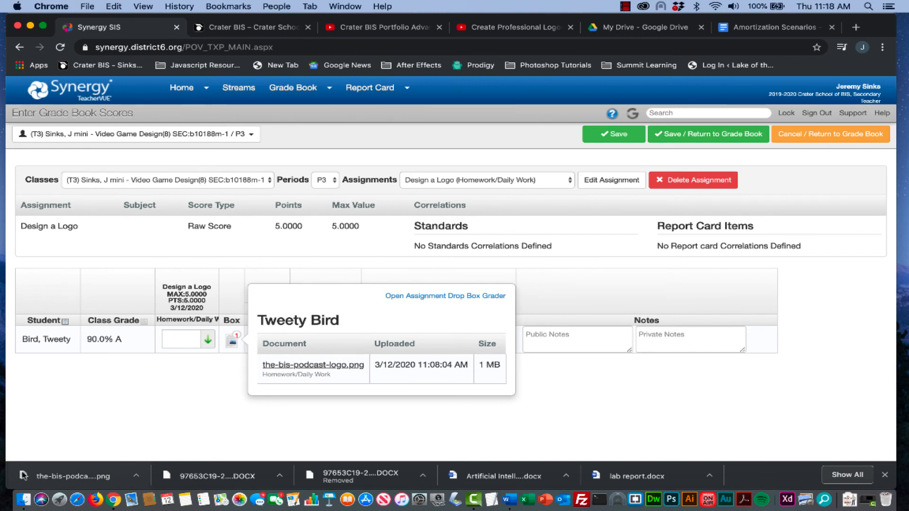
left_click(22, 475)
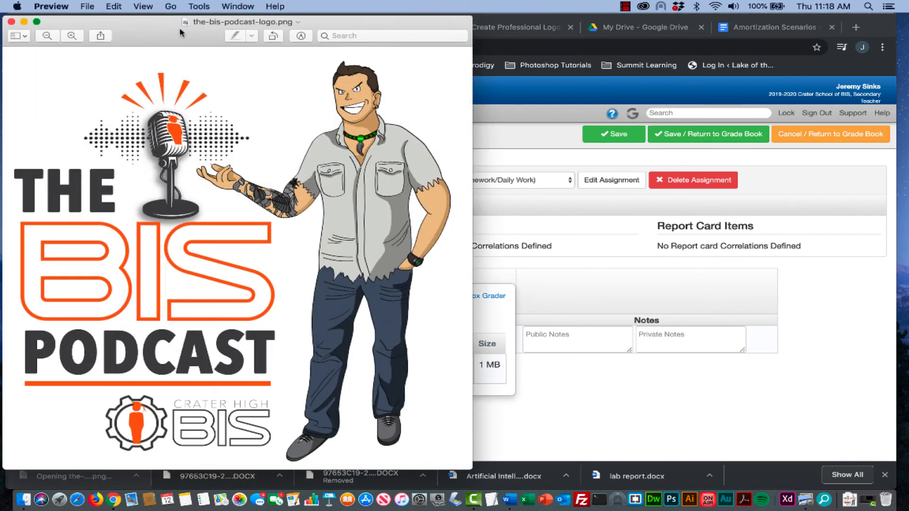
- View the downloaded podcast logo in its Preview window, close the image and switch back to Synergy in Chrome
left_click_drag(162, 23, 312, 13)
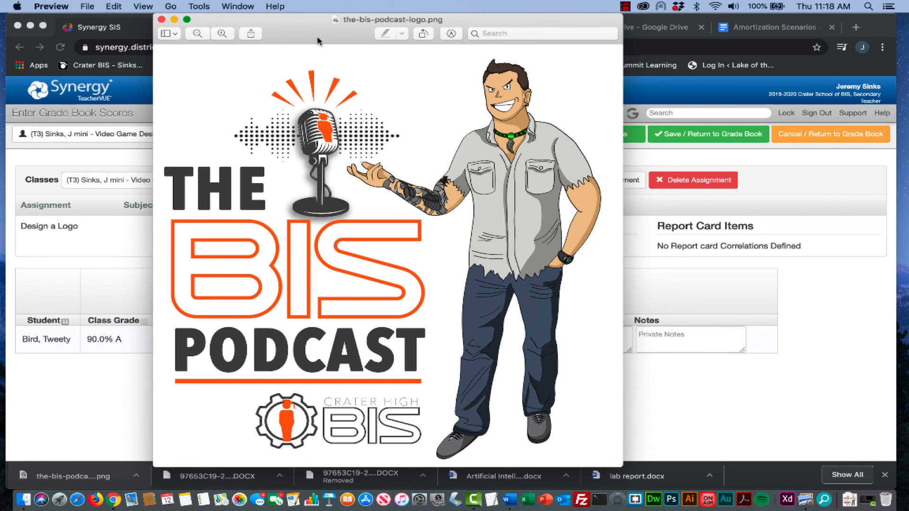
left_click_drag(319, 39, 284, 34)
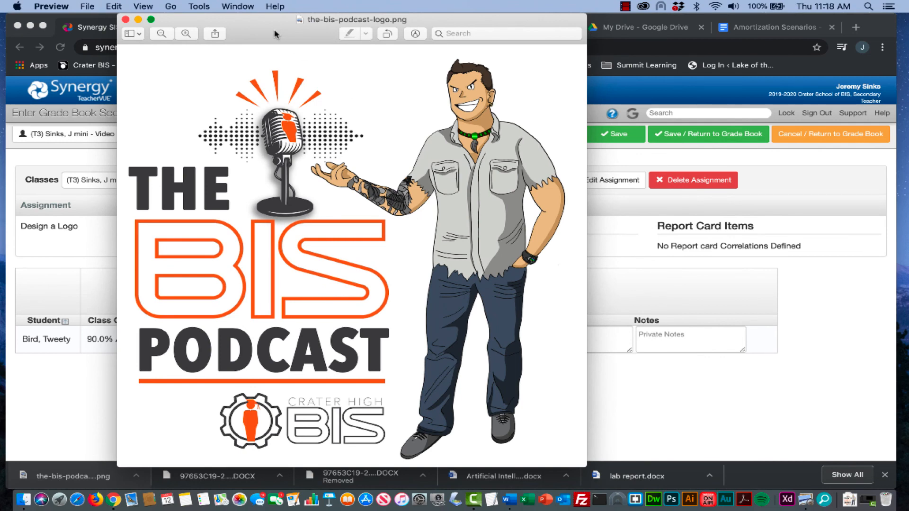
left_click_drag(274, 29, 299, 31)
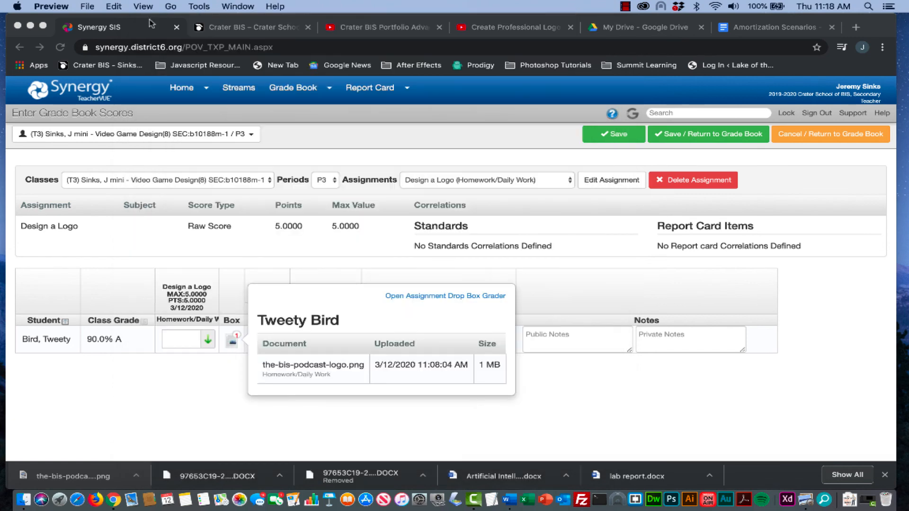
left_click(149, 19)
- Enter a score of 5 for the student's Design a Logo assignment and check the available comment options without choosing one
left_click(187, 339)
left_click(189, 339)
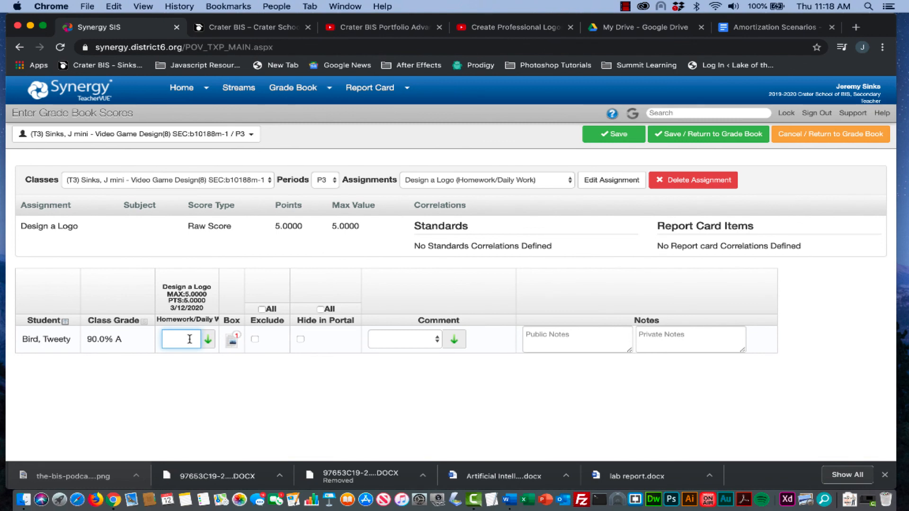
type("5")
left_click(400, 340)
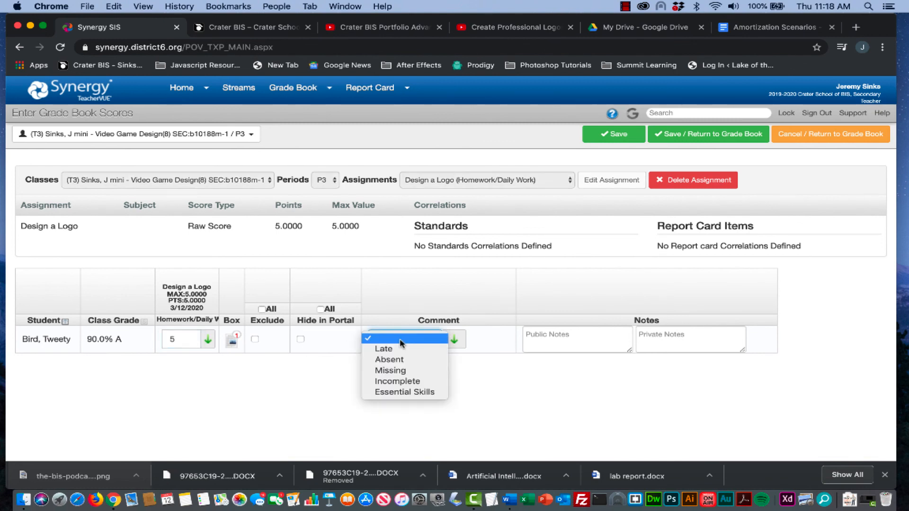
left_click(510, 342)
- Add the public note "Great work!" to the Design a Logo score and save it, returning to the grade book
left_click(577, 344)
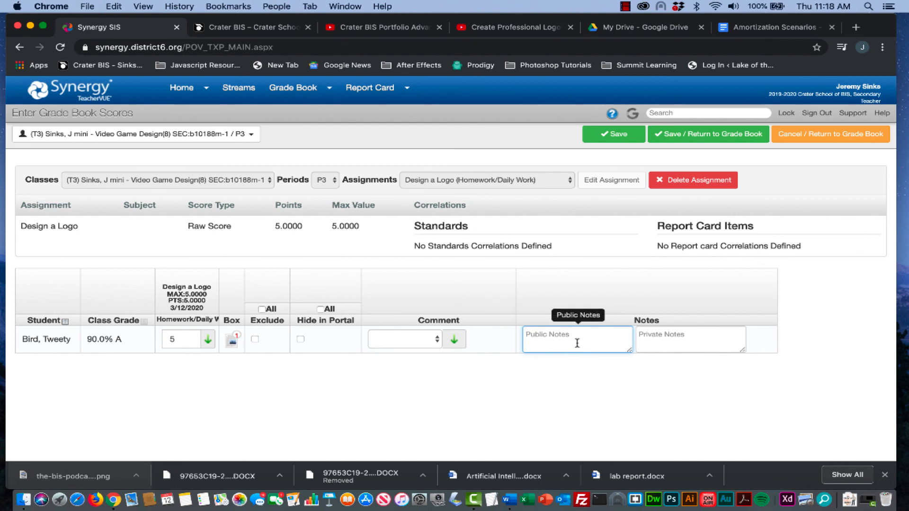
type("Greate")
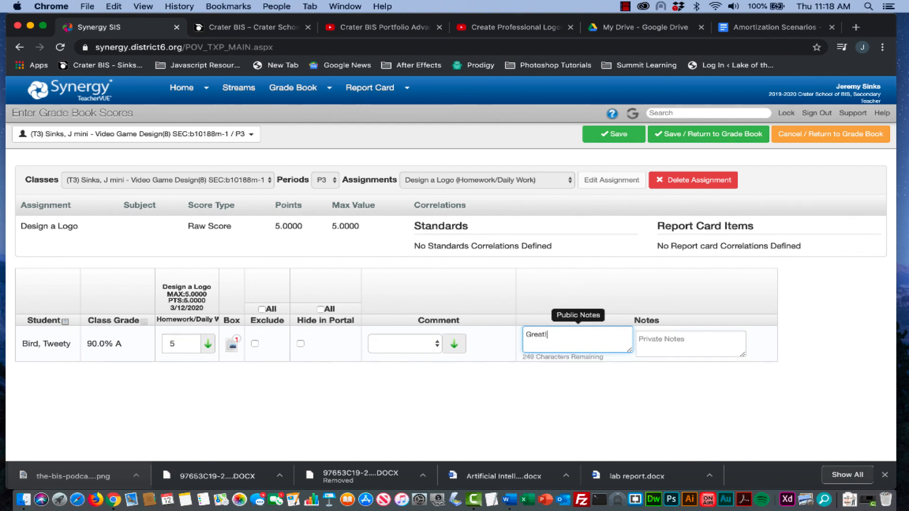
type("work")
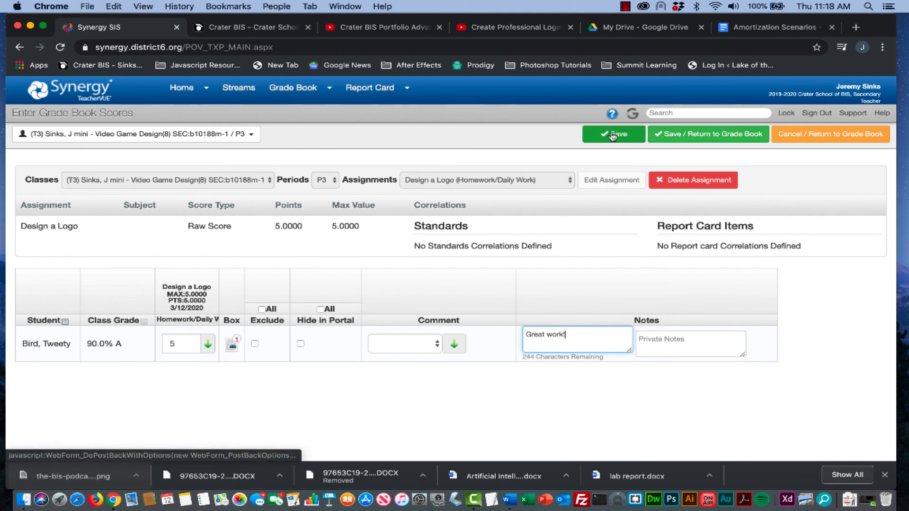
left_click(708, 134)
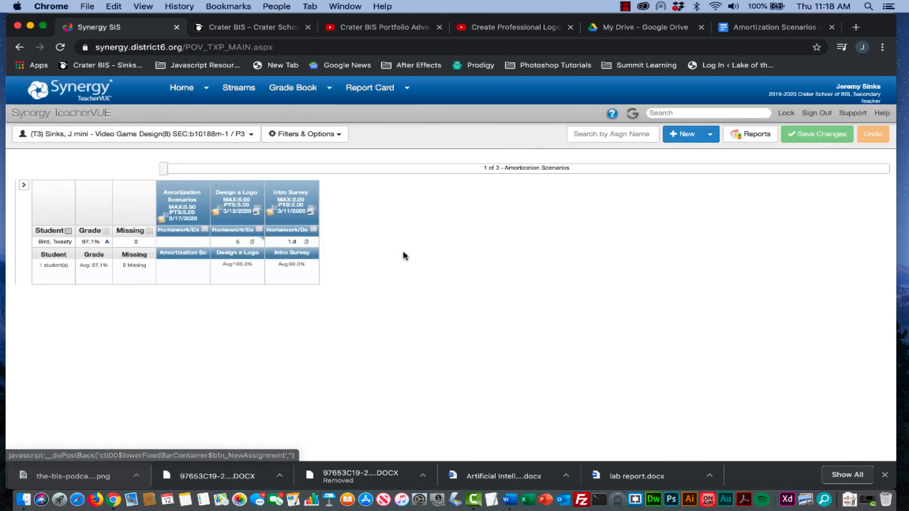